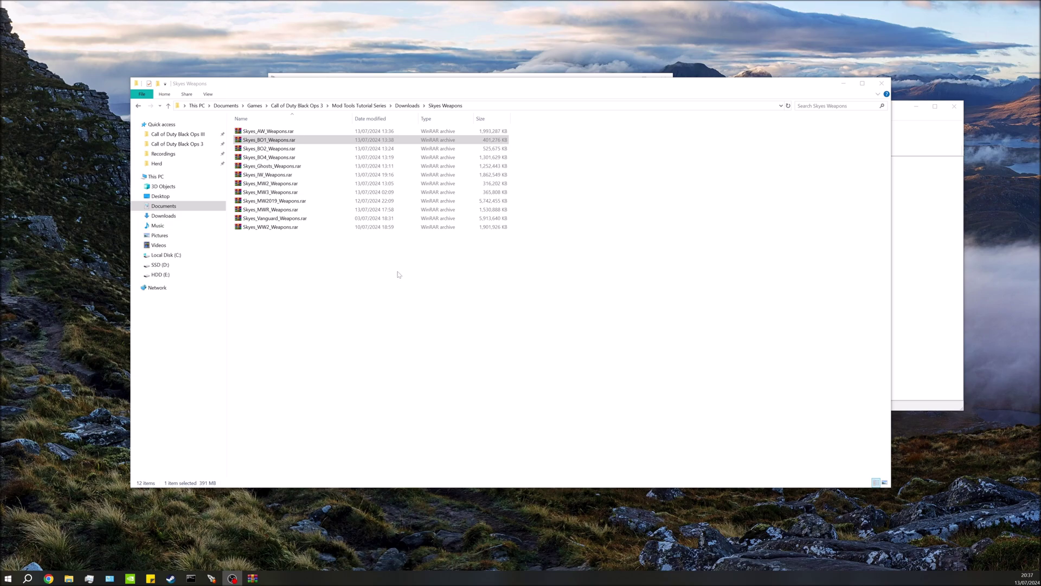
# Open the Skyes_BO1_Weapons.rar archive and show the Call of Duty Black Ops III root folder behind it.
pyautogui.click(309, 141)
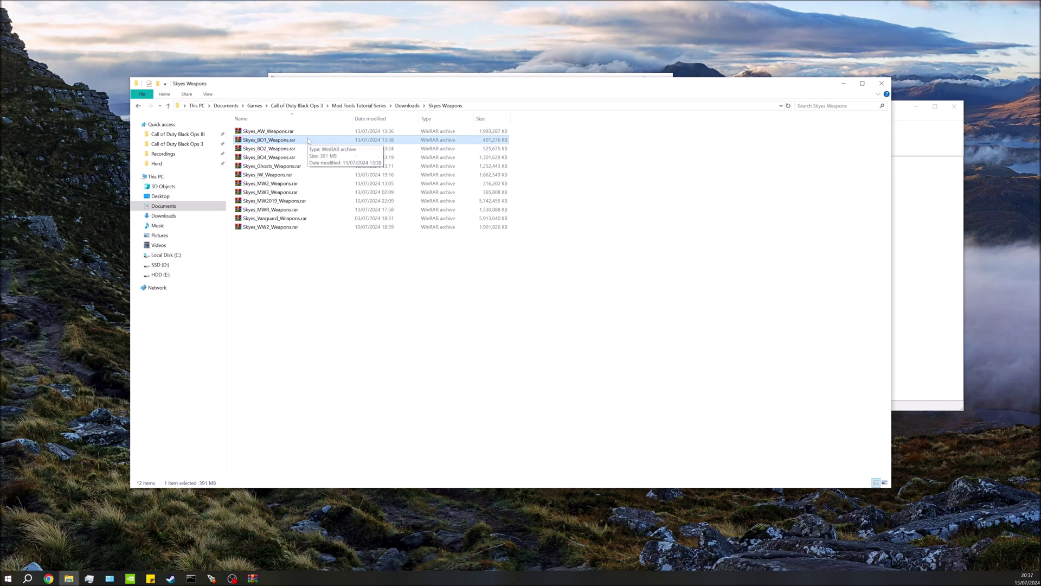
pyautogui.doubleClick(309, 141)
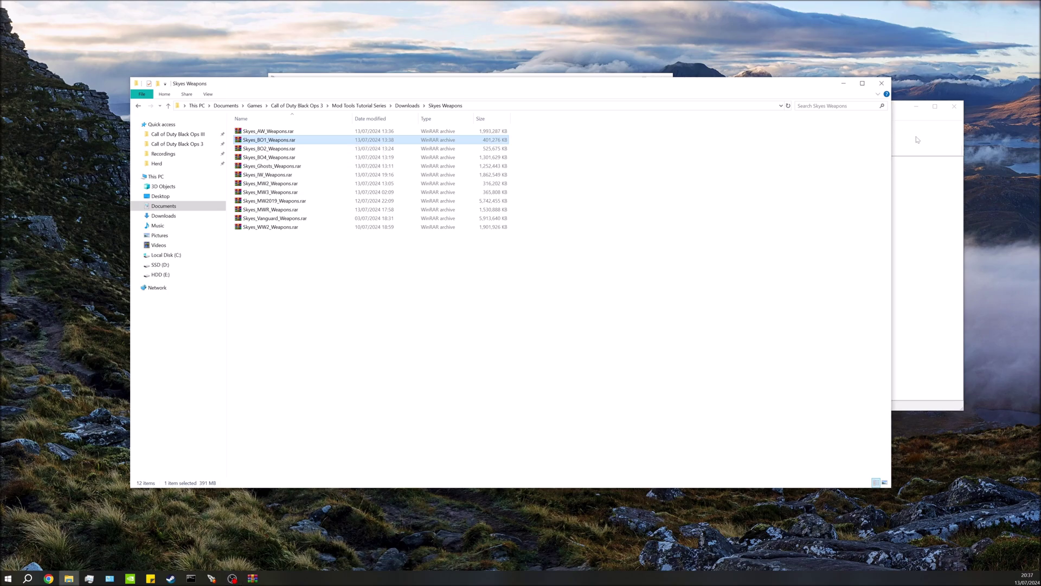
pyautogui.click(179, 135)
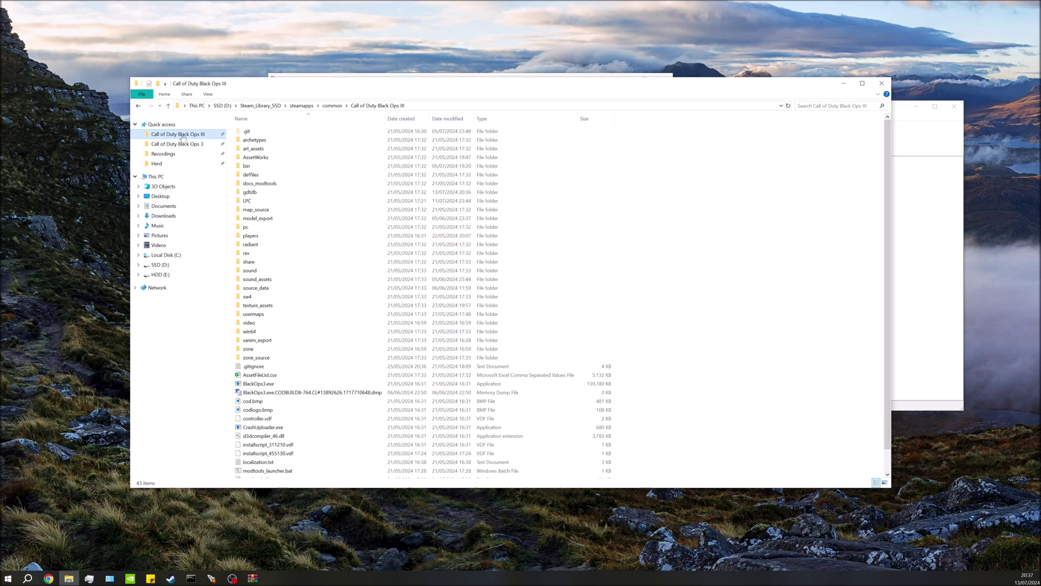
pyautogui.click(941, 140)
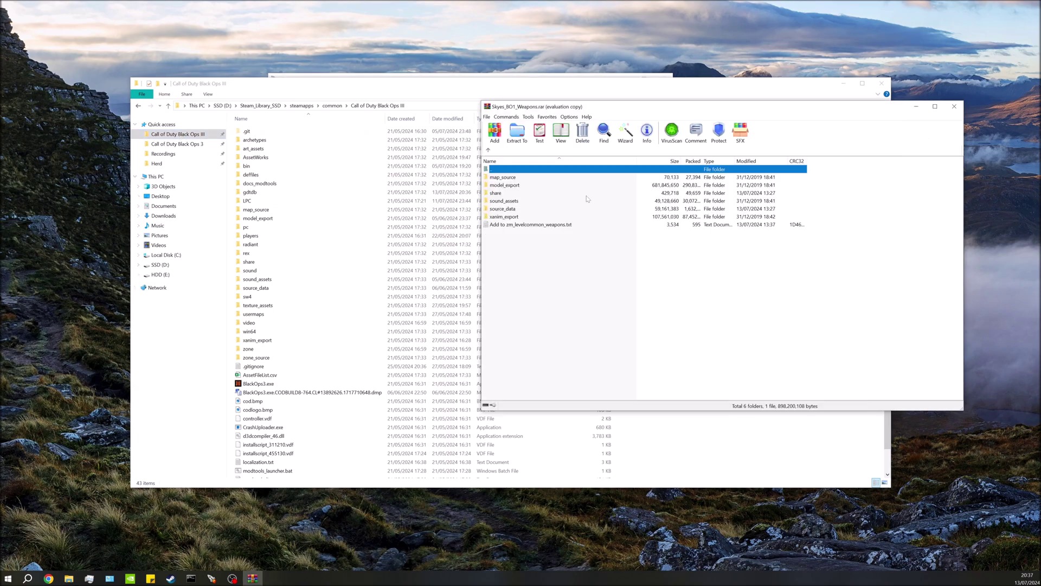
# Select the archive's folders from map_source through xanim_export, followed by the file Add to zm_levelcommon_weapons.txt alone.
pyautogui.click(501, 177)
pyautogui.keyDown('shift'); pyautogui.click(506, 217); pyautogui.keyUp('shift')
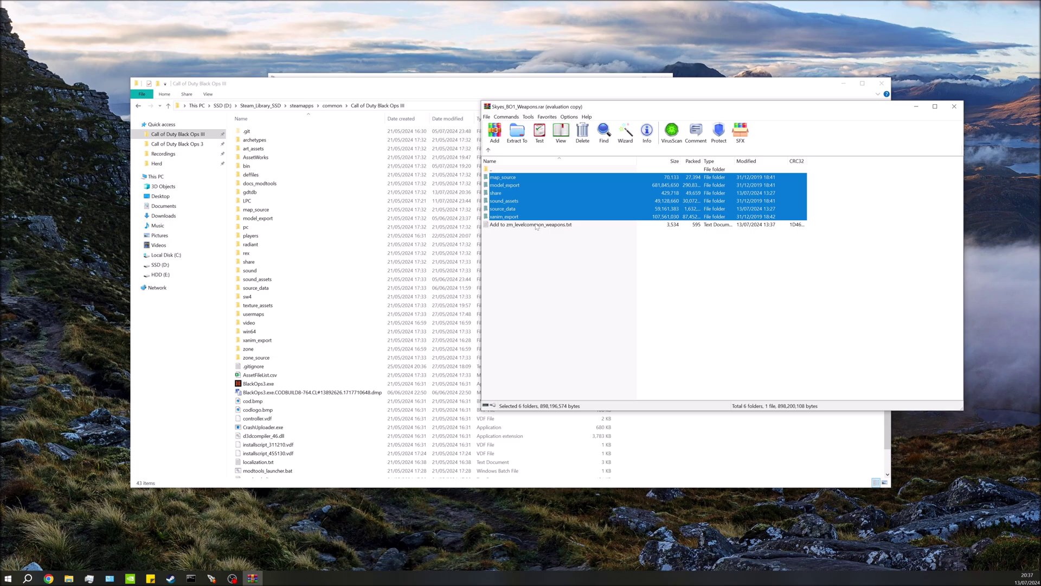
pyautogui.click(532, 225)
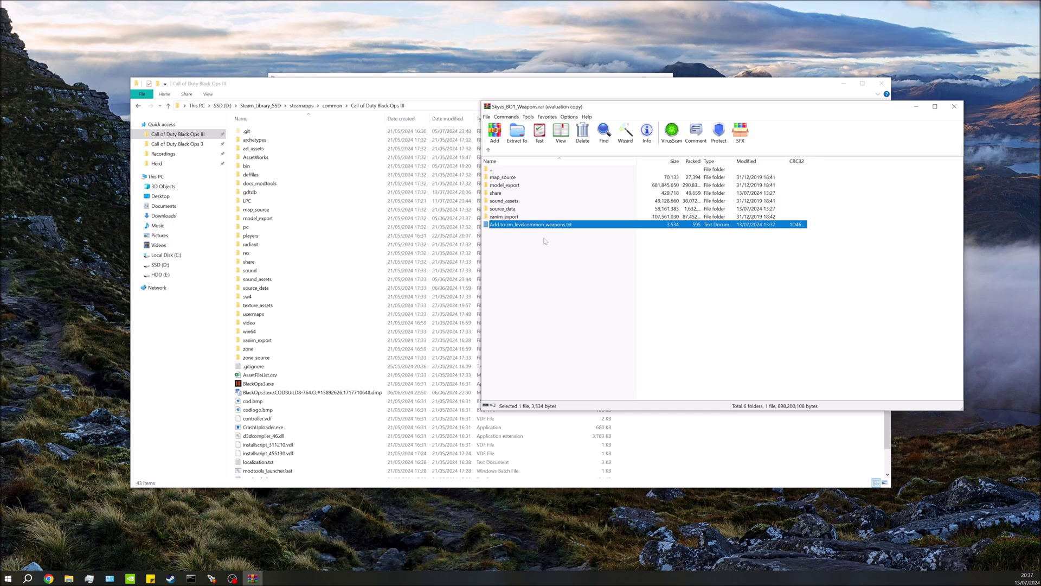
# Switch to the Black Ops III Mod Tools Launcher to look at its map list.
pyautogui.click(211, 578)
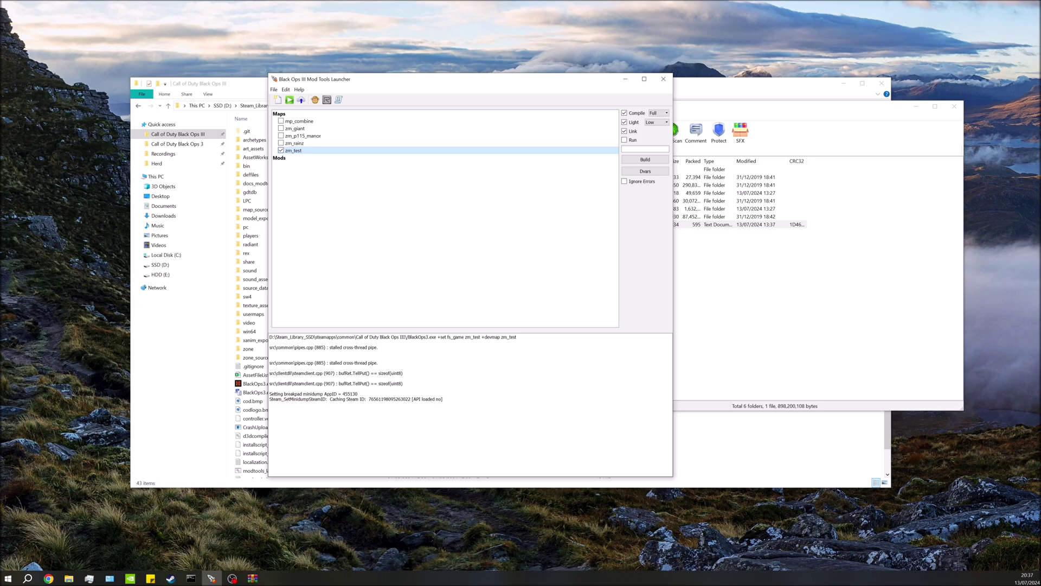
pyautogui.click(270, 368)
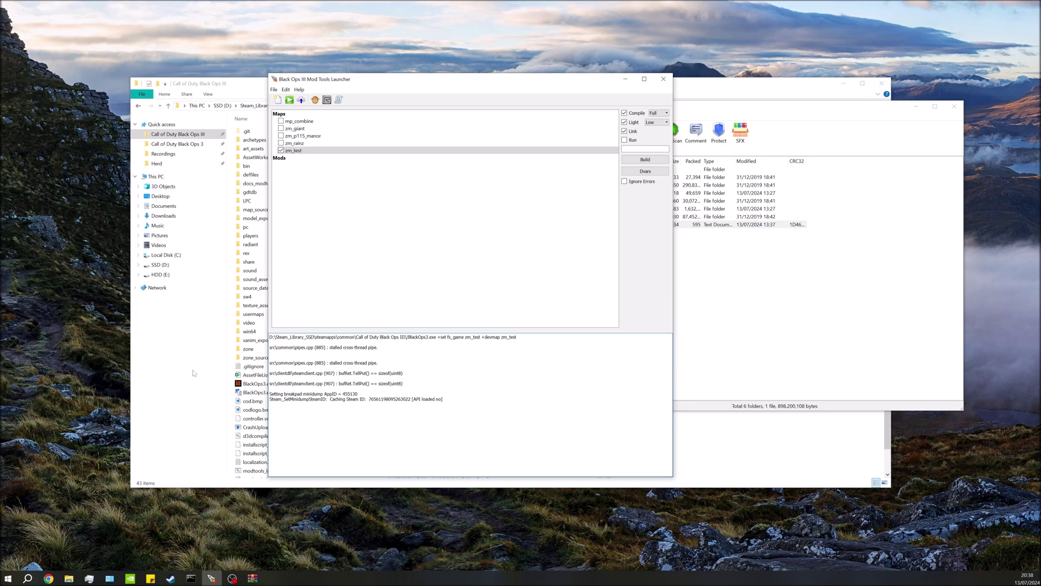
# Open zm_test.zone from the game's usermaps\zm_test\zone_source folder in the text editor.
pyautogui.click(200, 344)
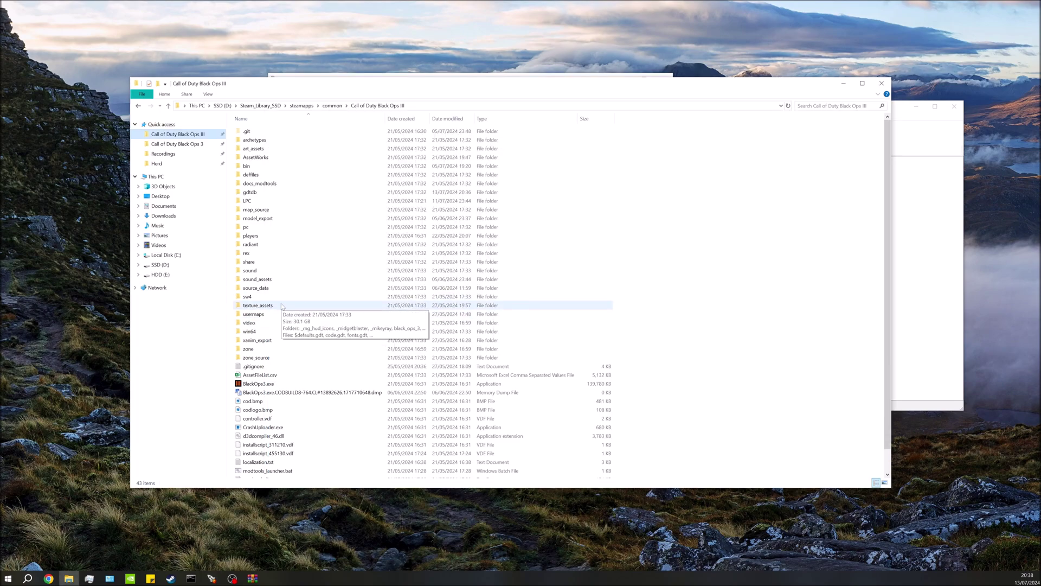
pyautogui.doubleClick(271, 317)
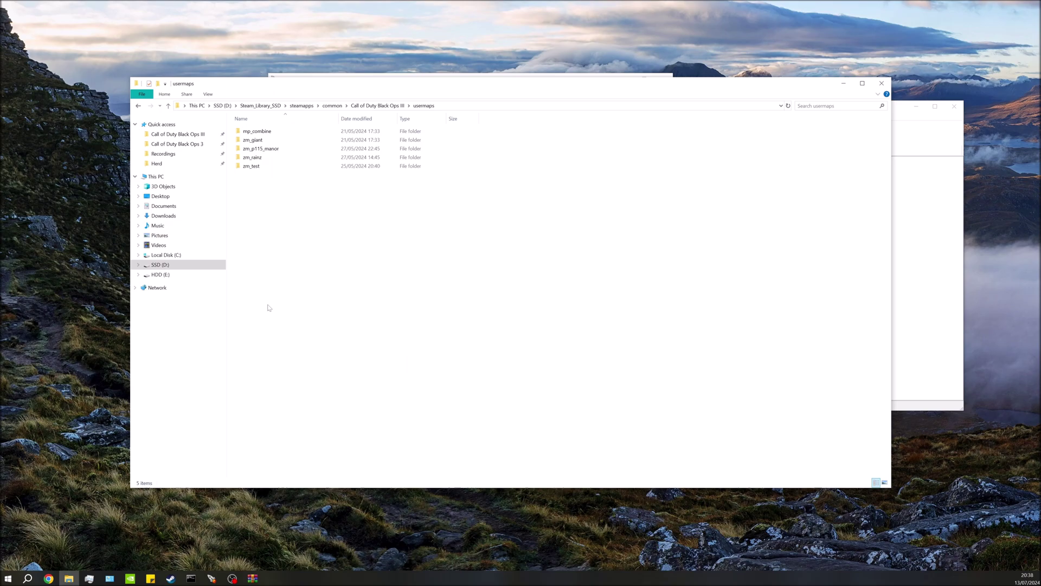
pyautogui.doubleClick(268, 167)
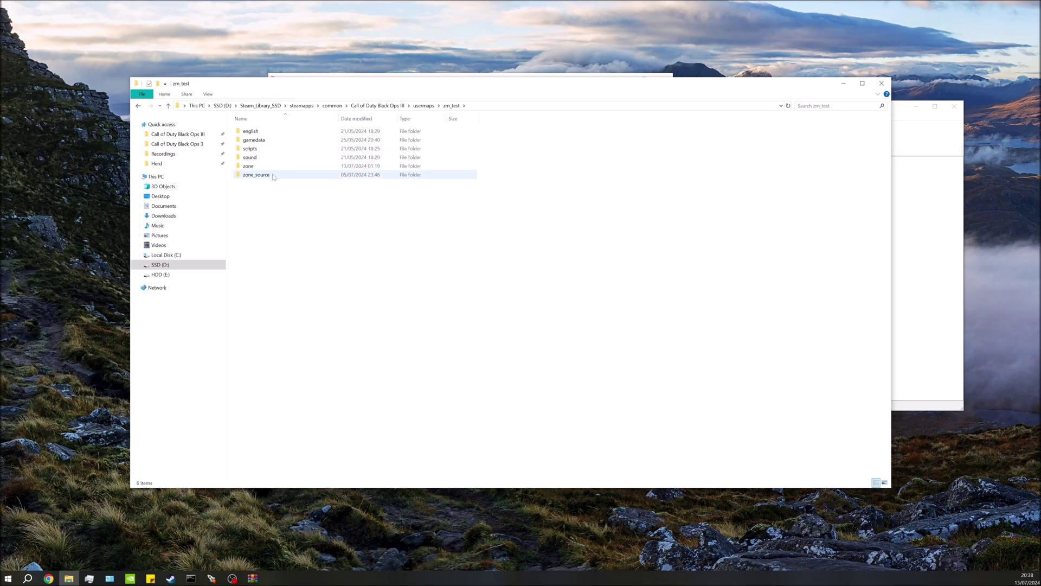
pyautogui.doubleClick(273, 175)
pyautogui.click(265, 159)
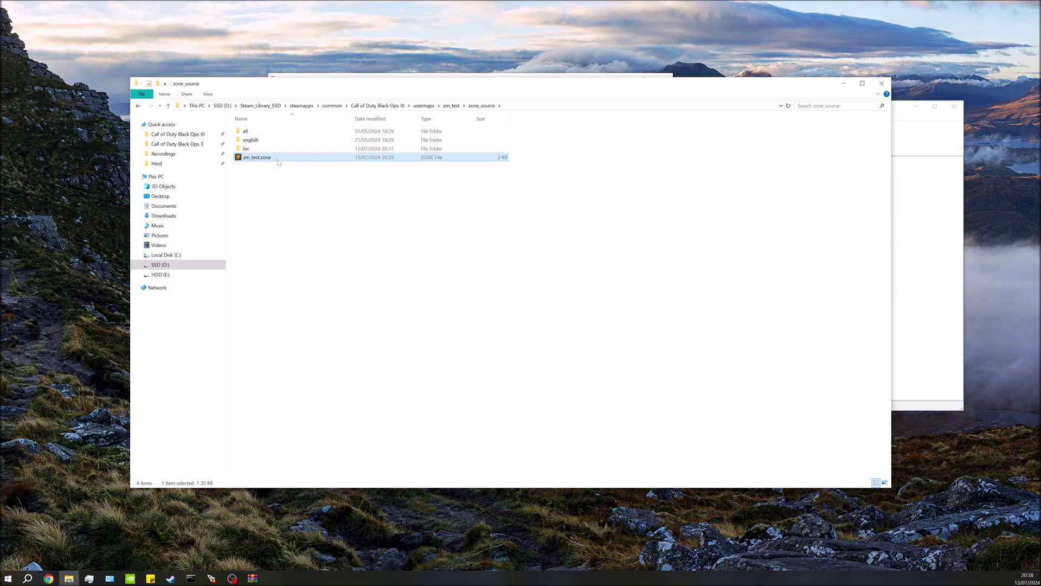
pyautogui.doubleClick(277, 159)
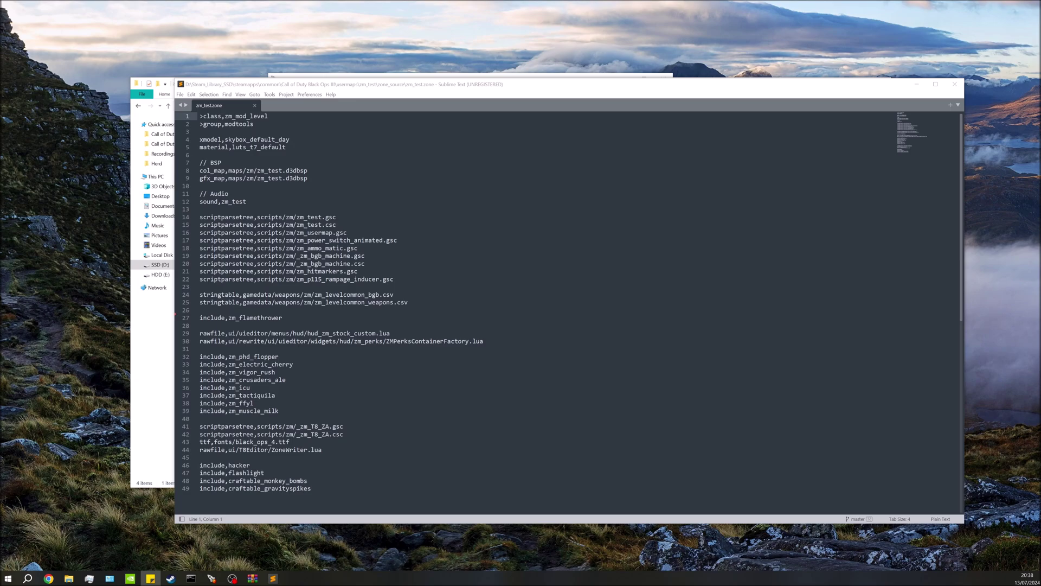
# Add the line include,zm_skyes_bo1_weapons below the stringtable entries in zm_test.zone and save the file.
pyautogui.click(409, 303)
pyautogui.write('include,zm_skyes_bo1_weapons')
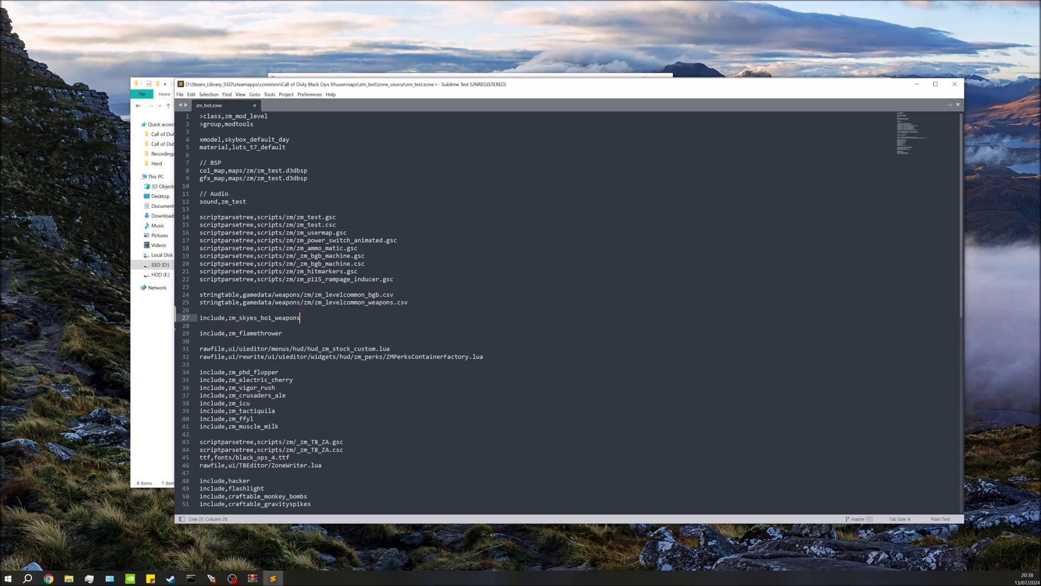
pyautogui.hotkey('shift', 'Home')
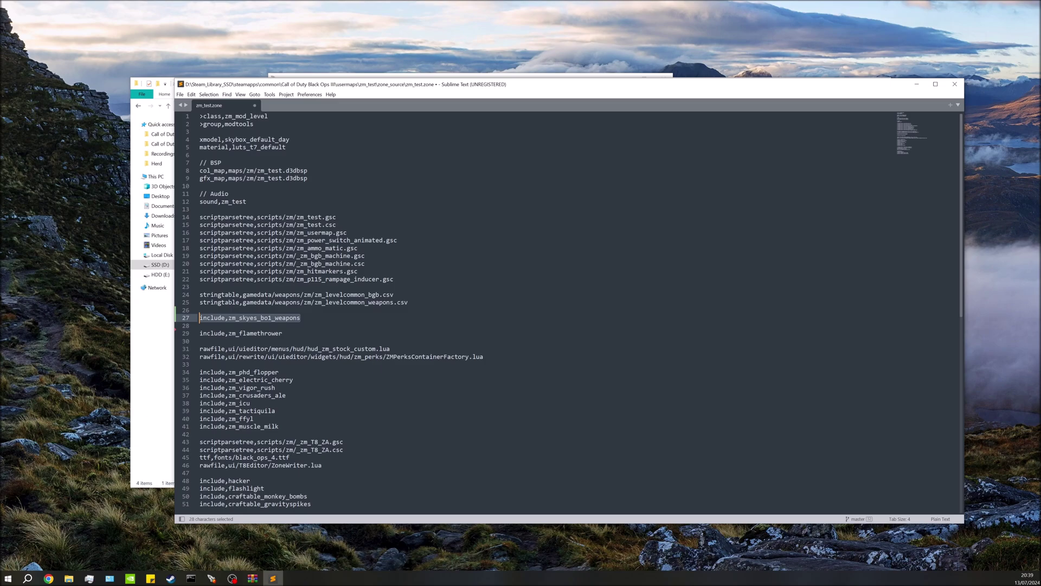
pyautogui.press('End')
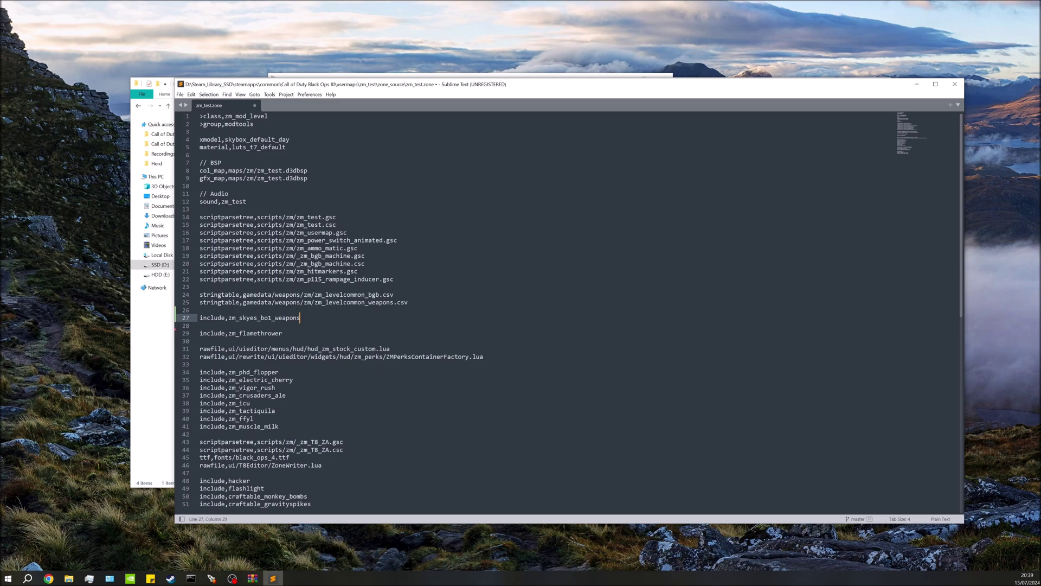
pyautogui.hotkey('ctrl', 's')
# Open zm_test.szc from the zm_test map's sound\zoneconfig folder in the text editor.
pyautogui.click(150, 330)
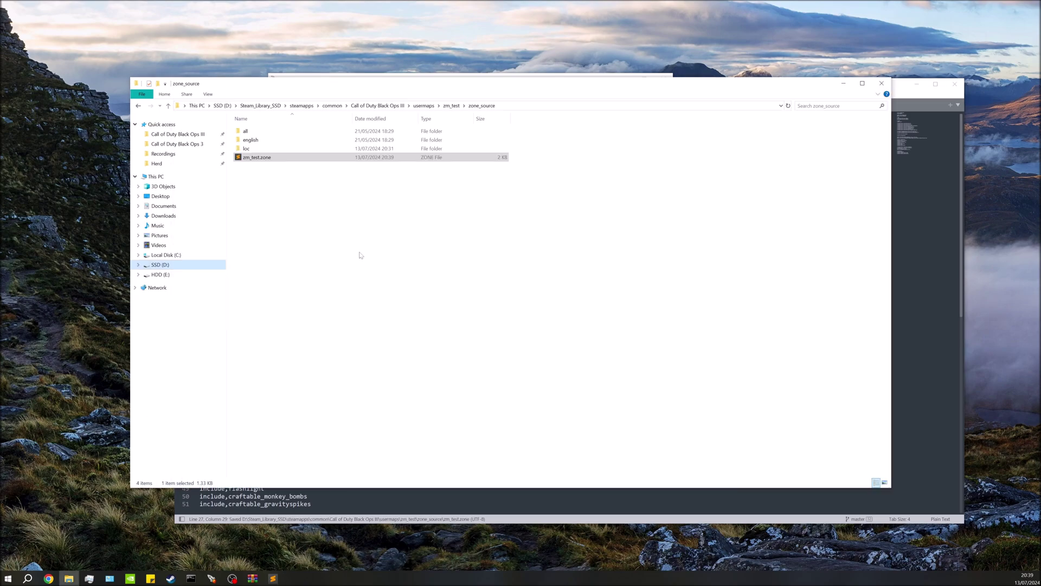
pyautogui.click(452, 106)
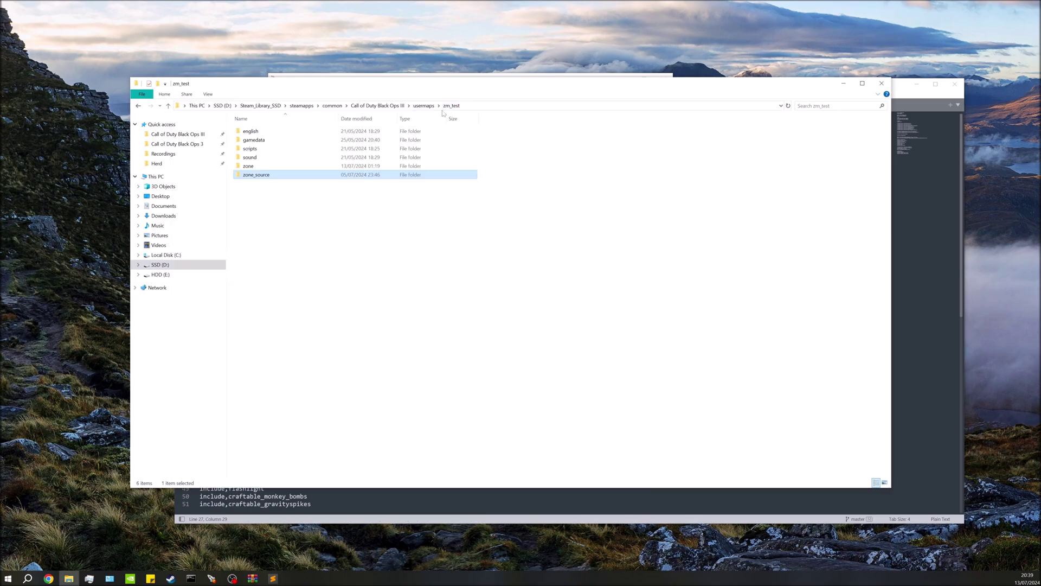
pyautogui.doubleClick(259, 158)
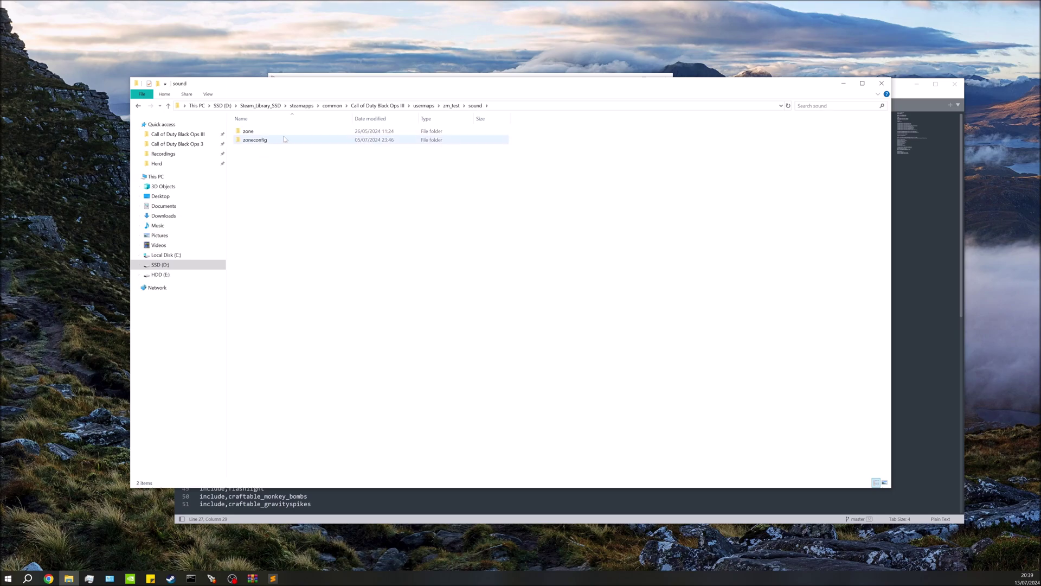
pyautogui.doubleClick(276, 141)
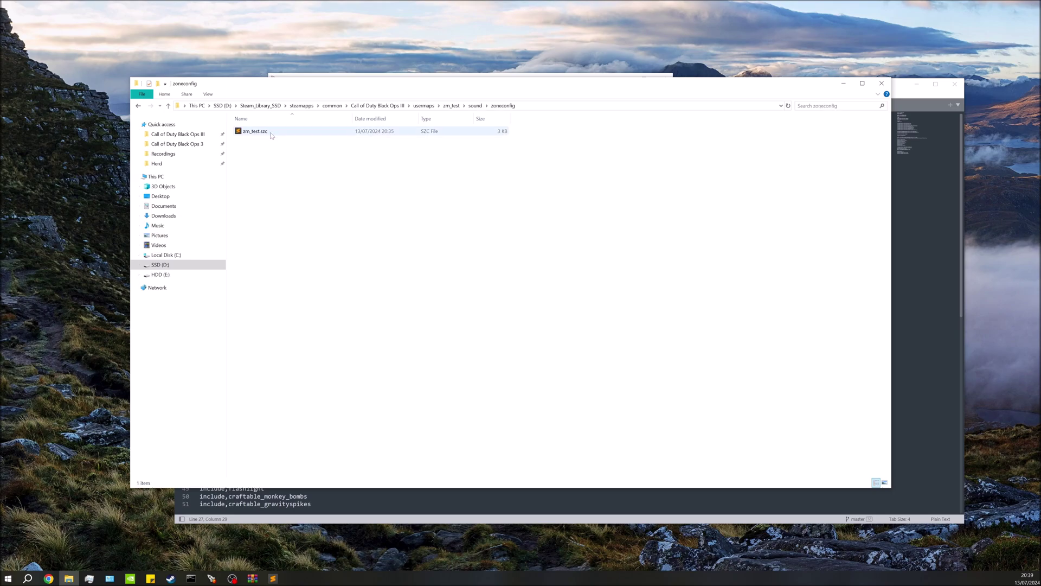
pyautogui.click(256, 131)
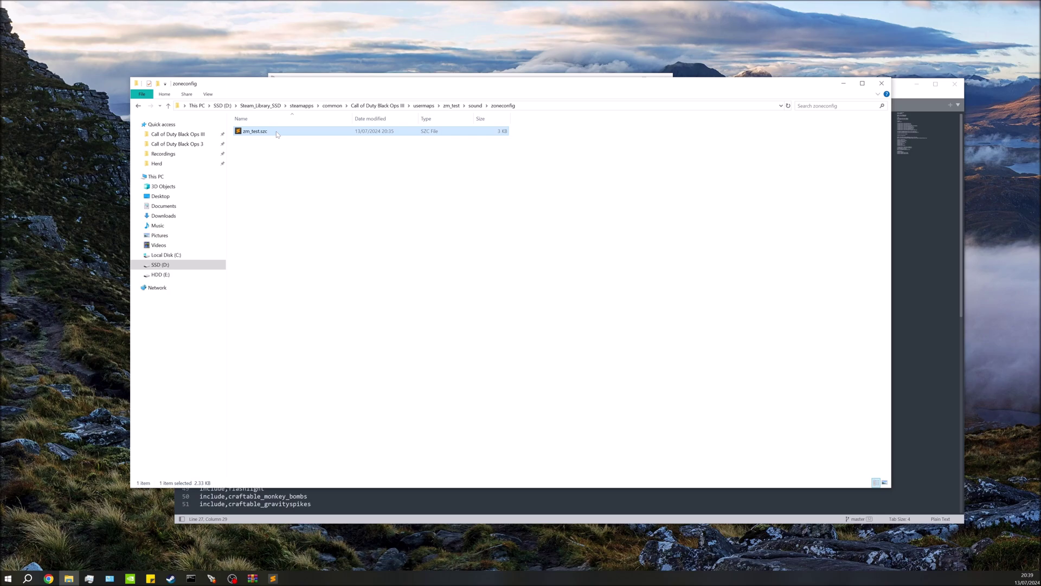
pyautogui.doubleClick(276, 132)
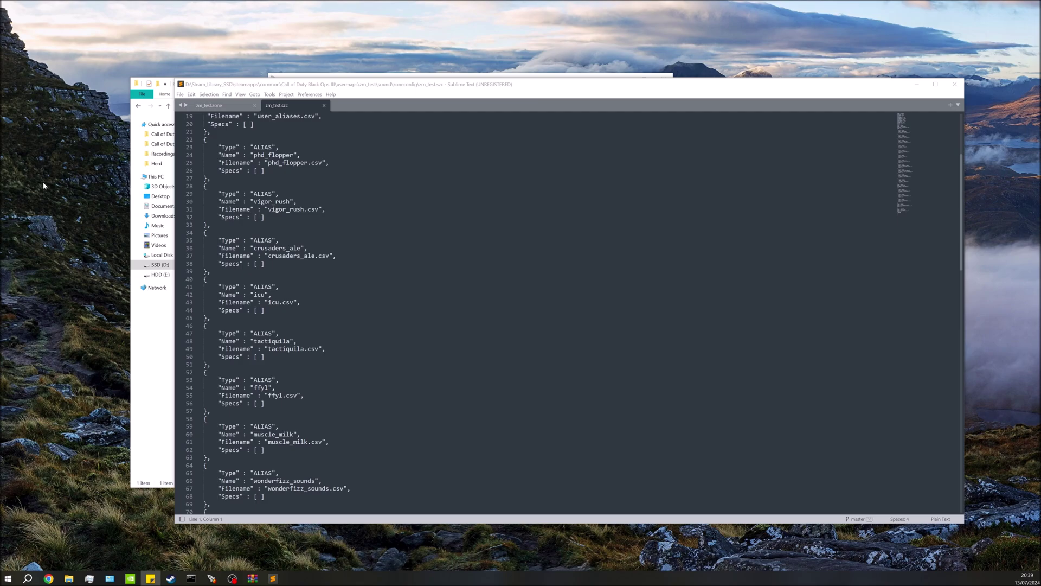
# Paste an ALIAS entry named skye_bo1_weapons with filename skye_bo1_weapons.csv after the crusaders_ale block, remove the extra blank line and save.
pyautogui.scroll(3, 542, 312)
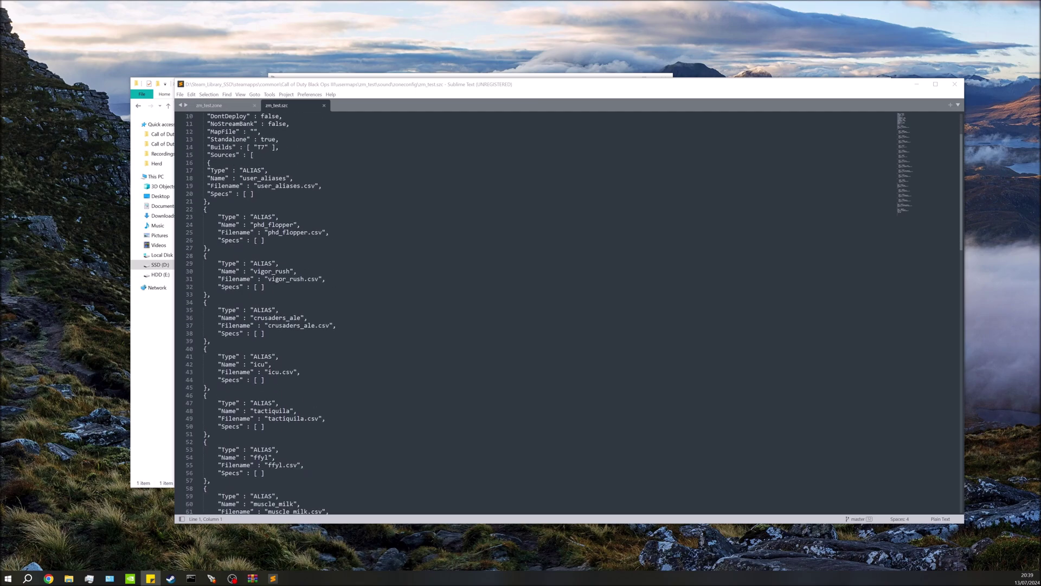
pyautogui.scroll(-2, 542, 312)
pyautogui.click(206, 302)
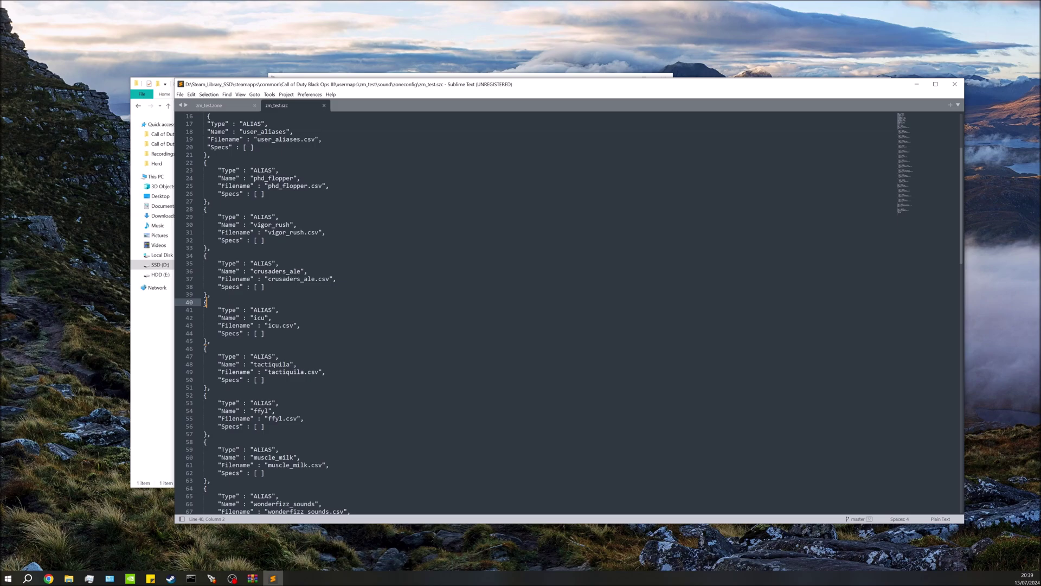
pyautogui.click(211, 295)
pyautogui.hotkey('ctrl', 'v')
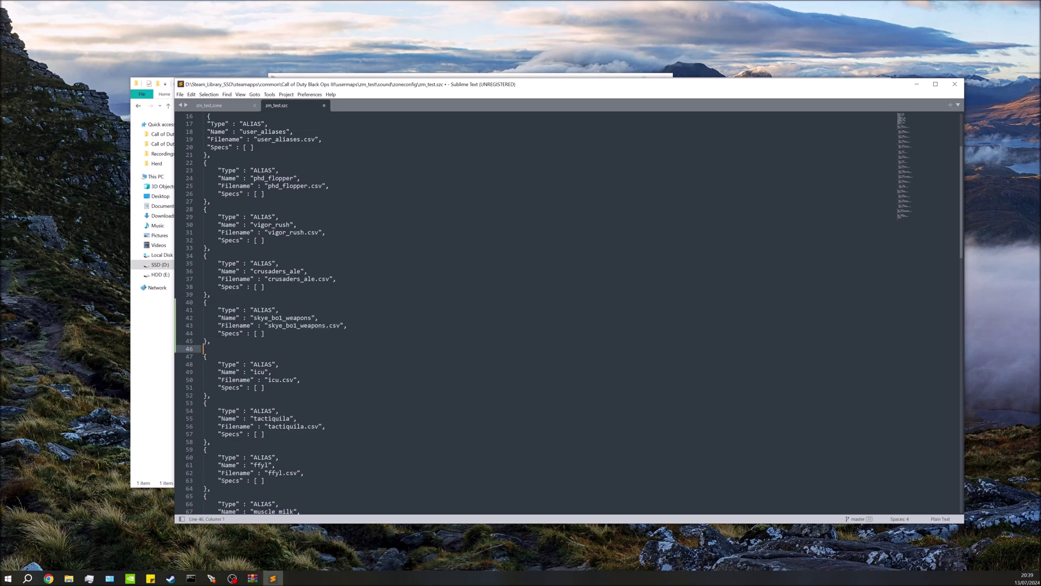
pyautogui.press('BackSpace')
pyautogui.moveTo(211, 342); pyautogui.dragTo(204, 303)
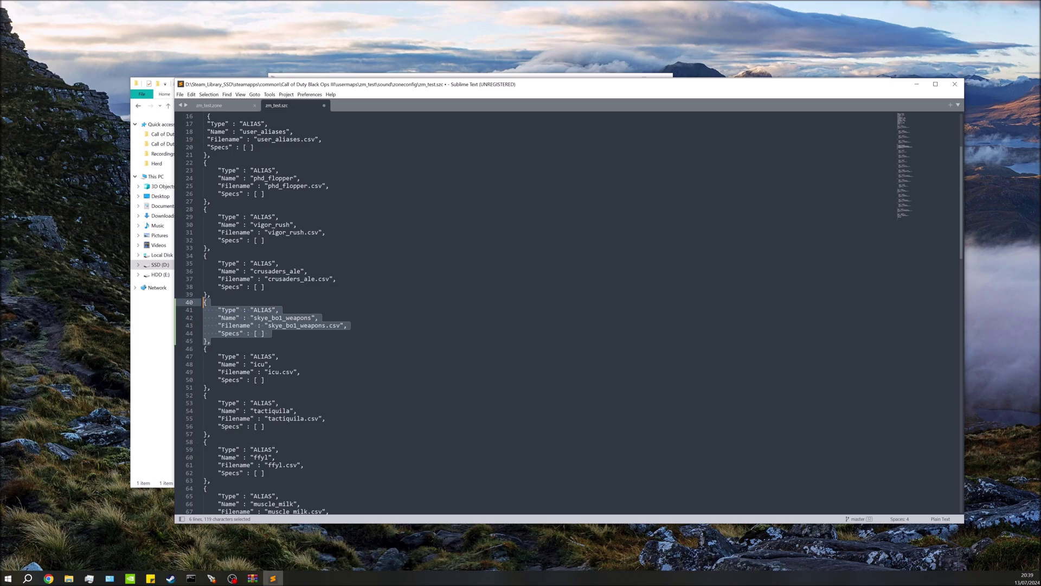
pyautogui.press('Down')
pyautogui.hotkey('ctrl', 's')
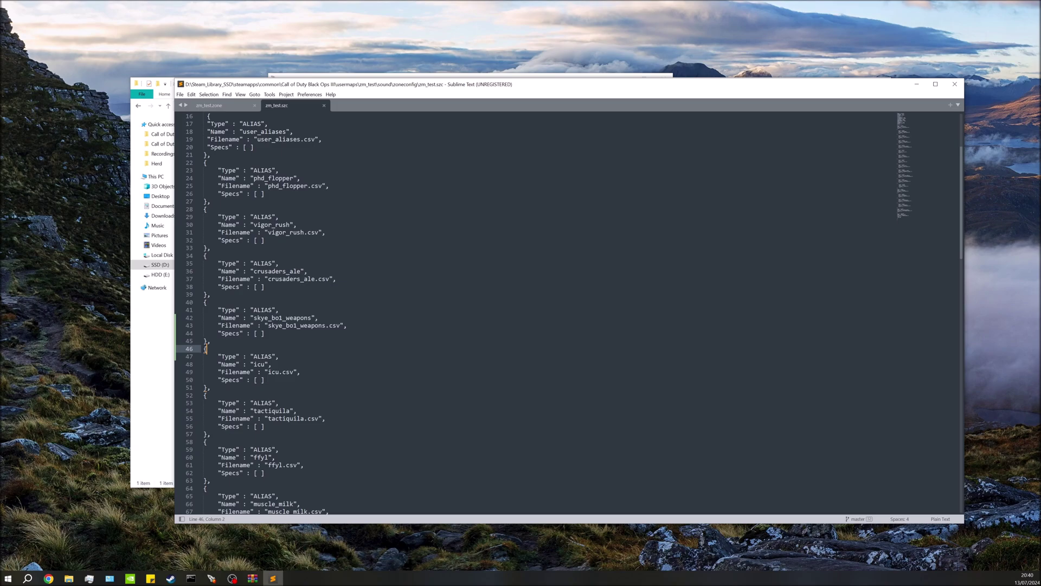
# Open zm_levelcommon_weapons.csv from the zm_test map's gamedata\weapons\zm folder in Notepad.
pyautogui.click(140, 327)
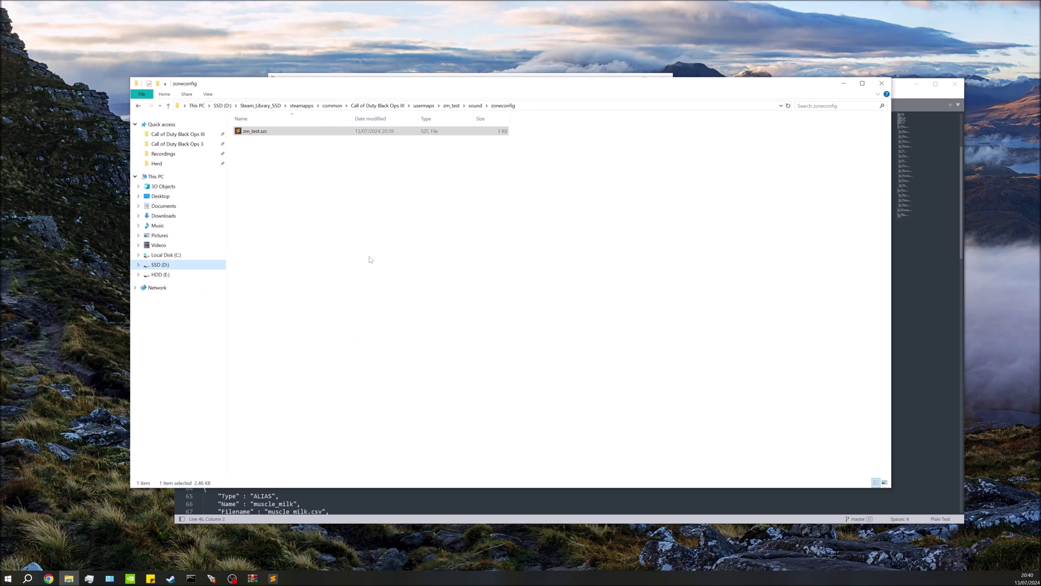
pyautogui.click(393, 222)
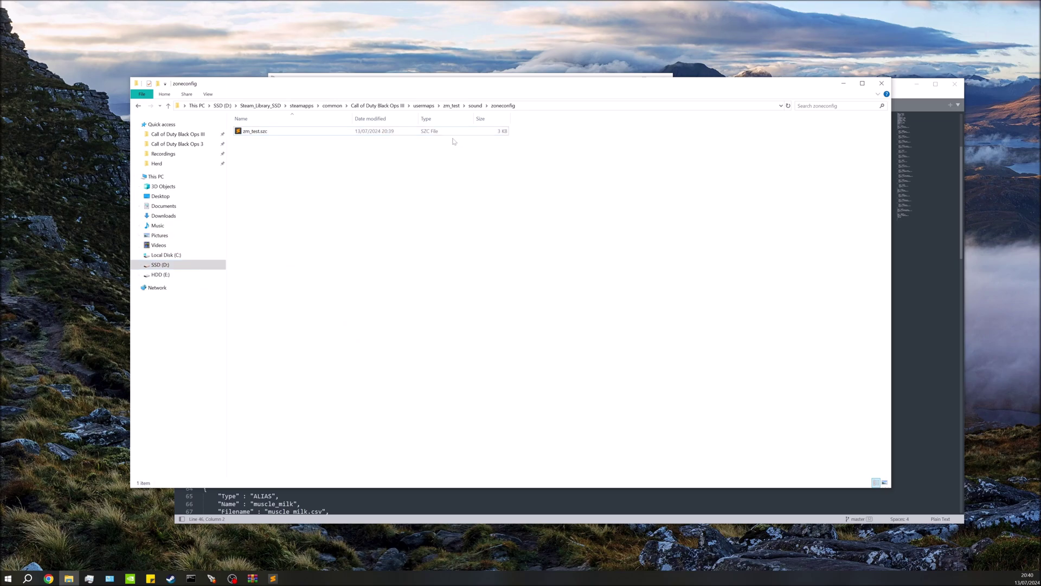
pyautogui.click(448, 108)
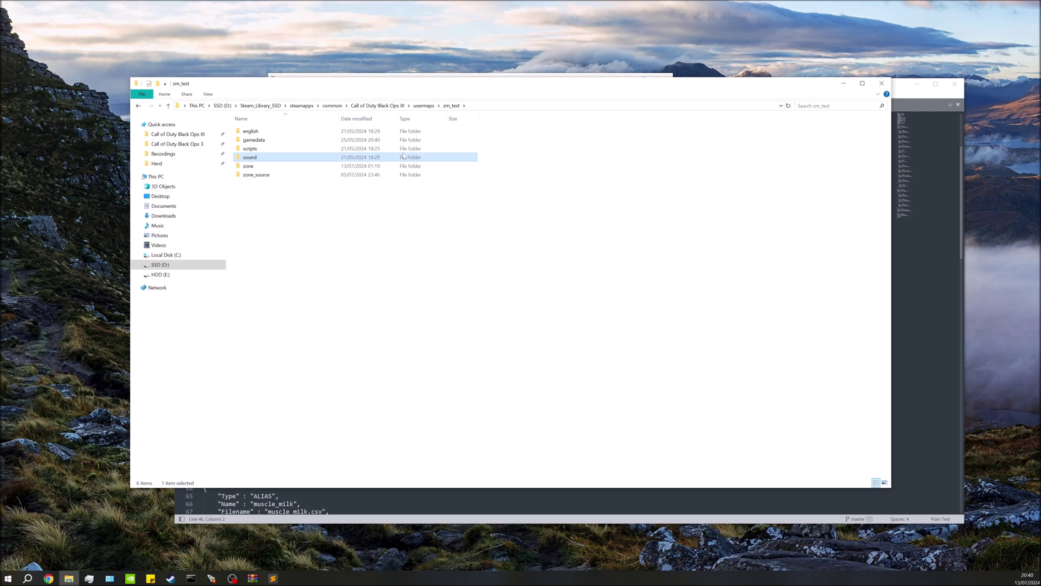
pyautogui.click(281, 142)
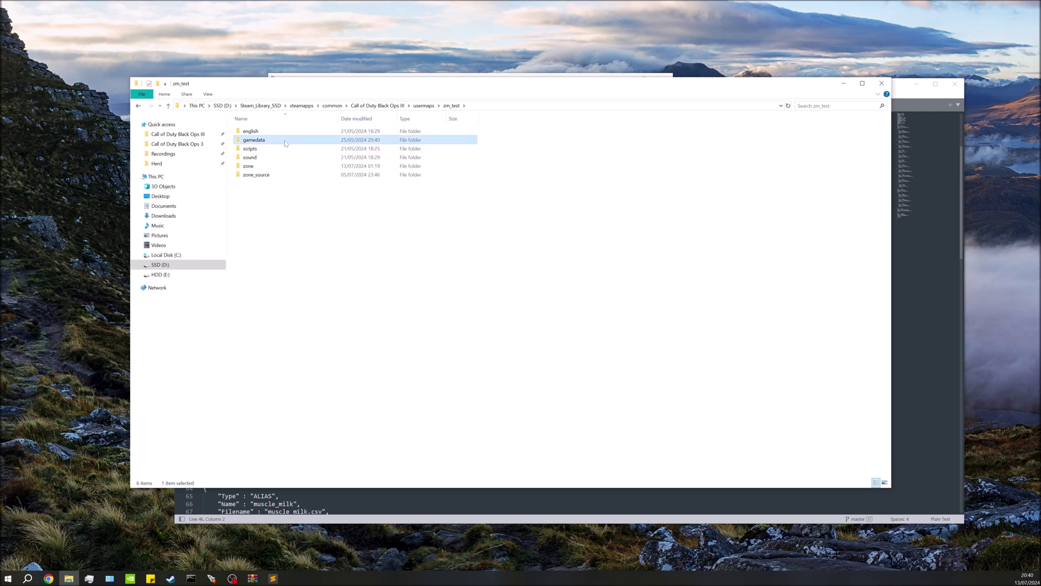
pyautogui.doubleClick(285, 141)
pyautogui.doubleClick(288, 133)
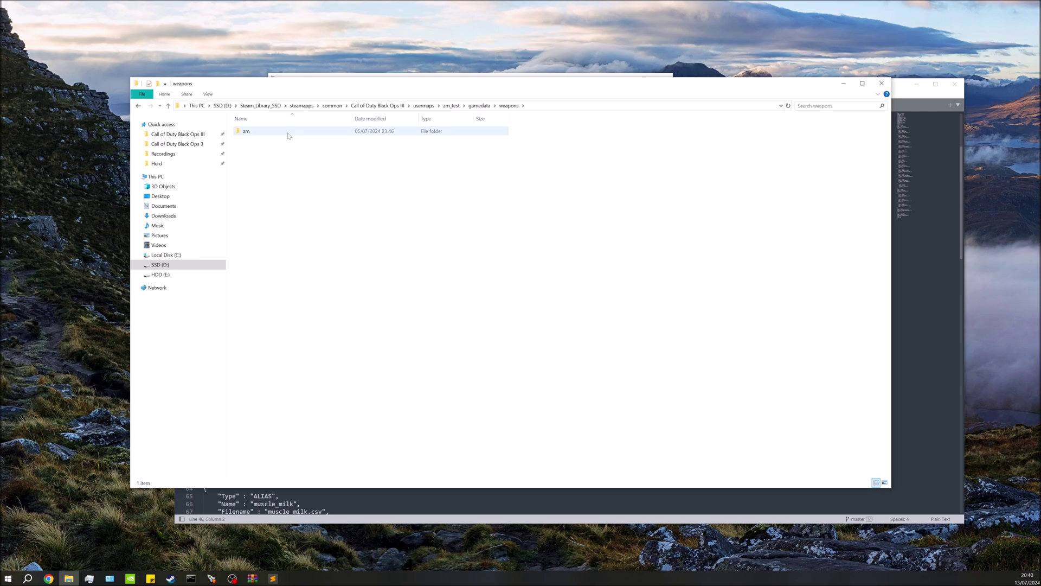
pyautogui.doubleClick(288, 133)
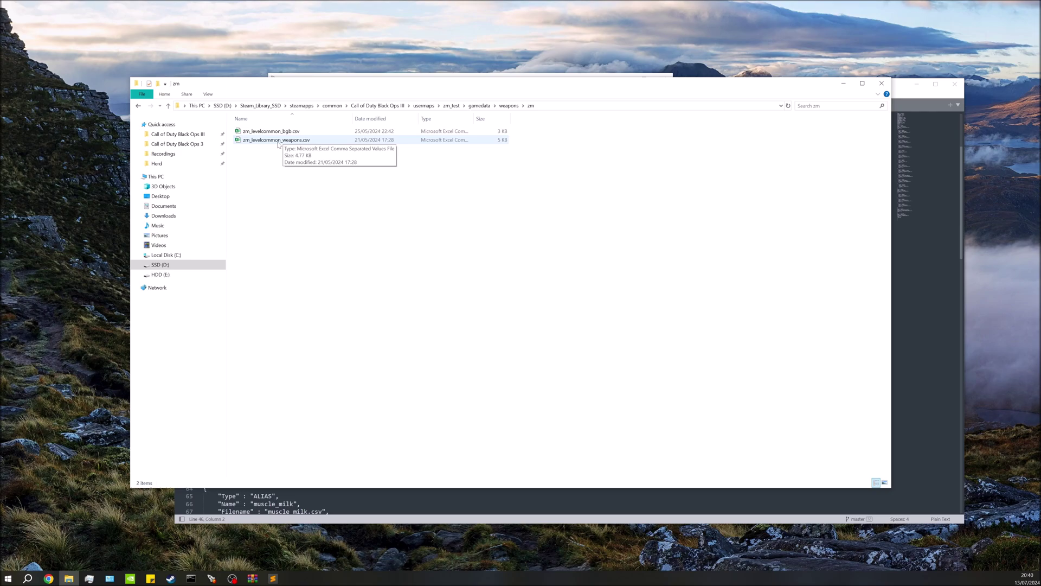
pyautogui.click(278, 142)
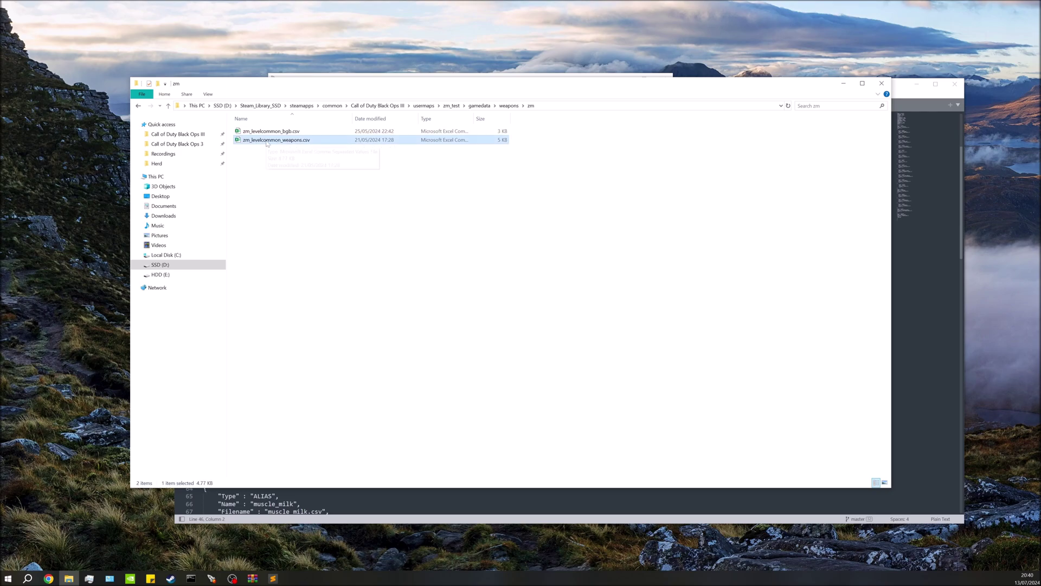
pyautogui.rightClick(267, 142)
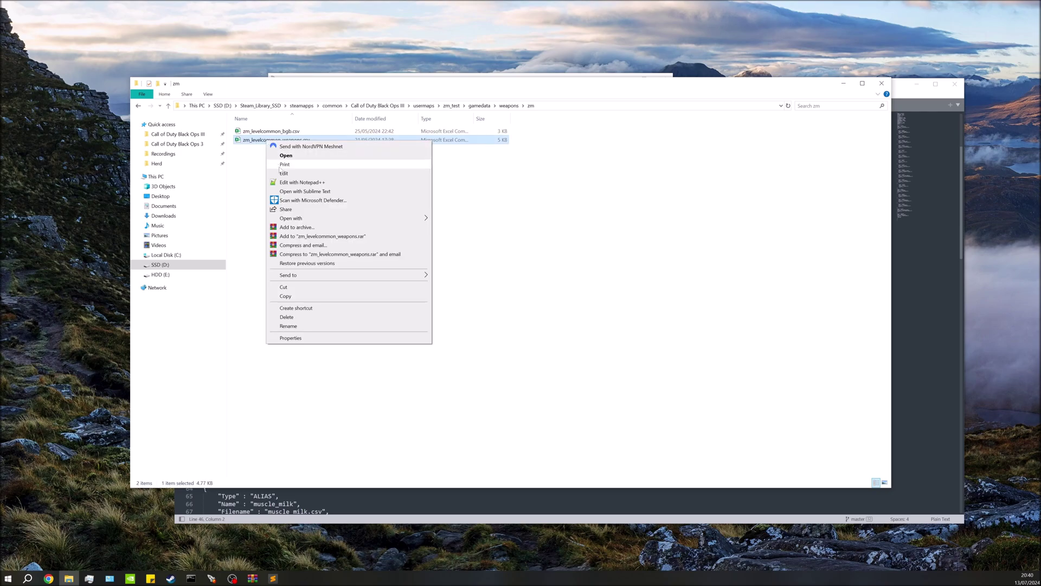
pyautogui.click(285, 173)
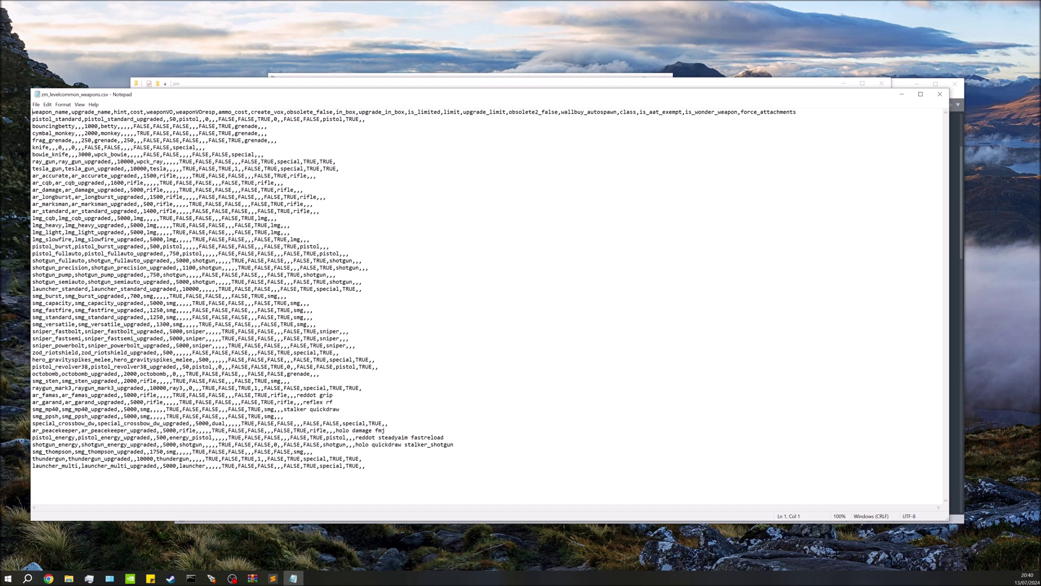
# Copy the weapon lines from "Add to zm_levelcommon_weapons.txt" in the Skyes_BO1_Weapons.rar archive and close that text file.
pyautogui.click(252, 578)
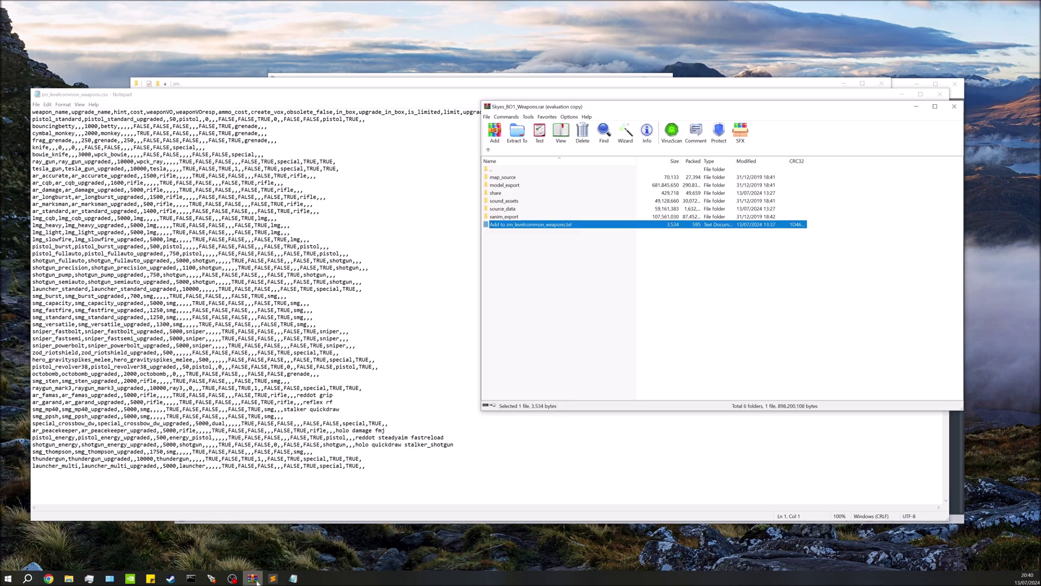
pyautogui.doubleClick(540, 227)
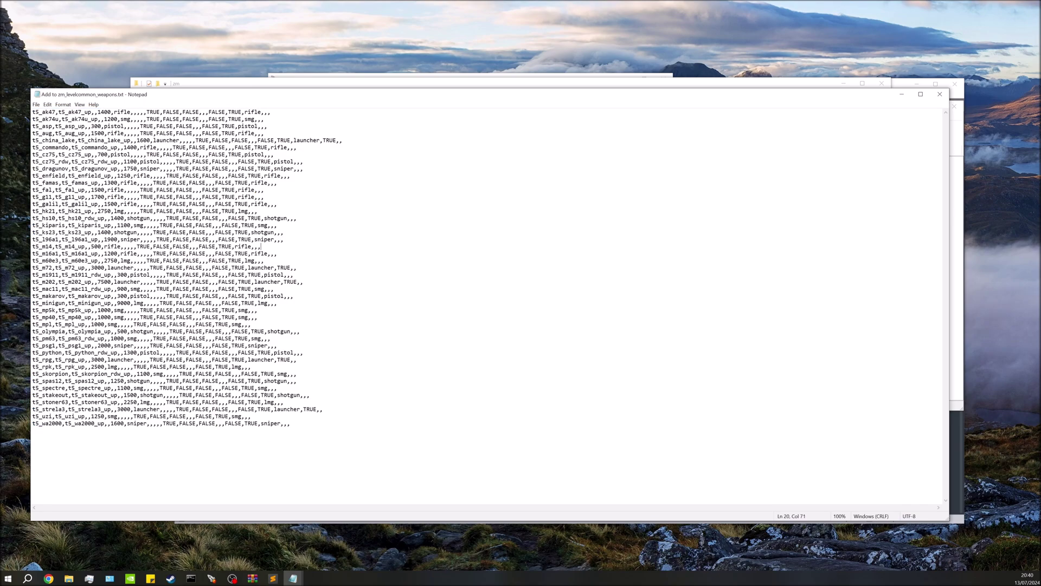
pyautogui.click(940, 95)
pyautogui.click(339, 352)
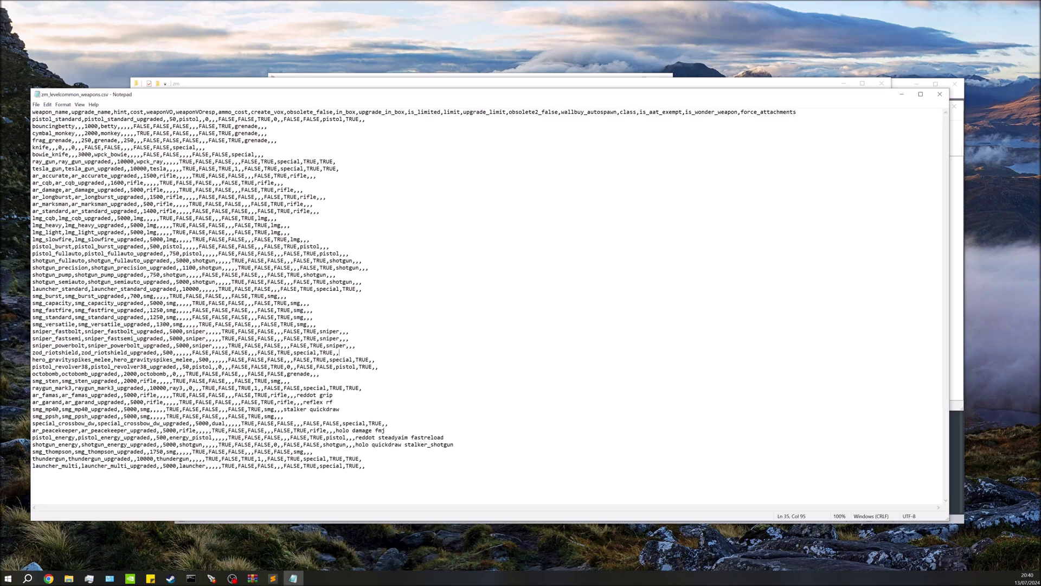
pyautogui.moveTo(367, 466); pyautogui.dragTo(32, 169)
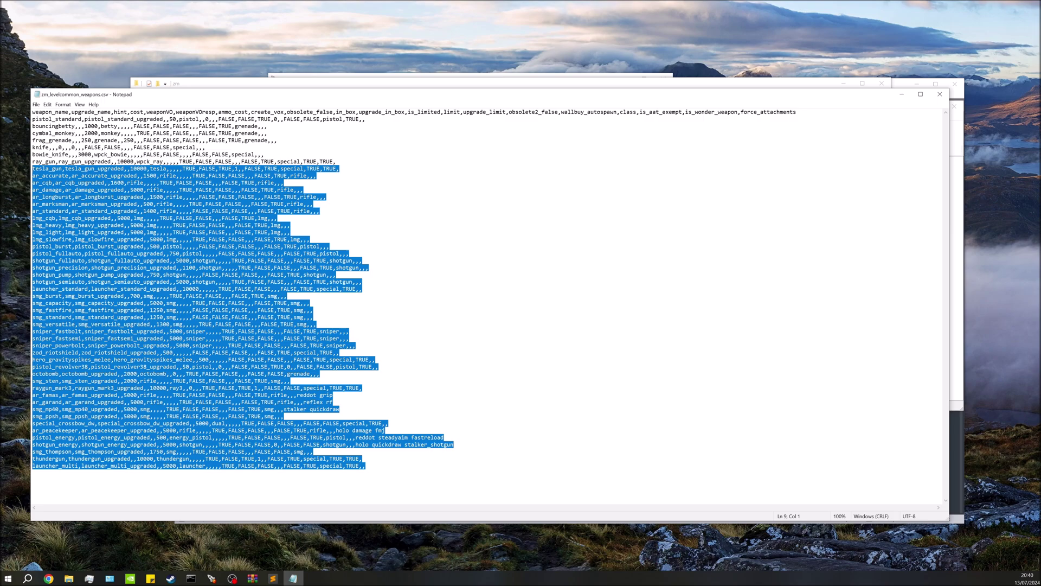
pyautogui.click(456, 445)
pyautogui.hotkey('ctrl', 'End')
pyautogui.hotkey('shift', 'Up')
pyautogui.hotkey('shift', 'Up')
pyautogui.hotkey('shift', 'Up')
pyautogui.hotkey('shift', 'Up')
pyautogui.hotkey('shift', 'Up')
pyautogui.hotkey('shift', 'Up')
pyautogui.hotkey('shift', 'Up')
pyautogui.hotkey('shift', 'Up')
pyautogui.hotkey('shift', 'Up')
pyautogui.hotkey('shift', 'Up')
pyautogui.hotkey('shift', 'Up')
pyautogui.hotkey('shift', 'Up')
pyautogui.hotkey('shift', 'Up')
pyautogui.hotkey('shift', 'Up')
pyautogui.hotkey('shift', 'Up')
pyautogui.hotkey('shift', 'Up')
pyautogui.hotkey('shift', 'Up')
pyautogui.hotkey('shift', 'Up')
pyautogui.hotkey('shift', 'Up')
pyautogui.hotkey('shift', 'Up')
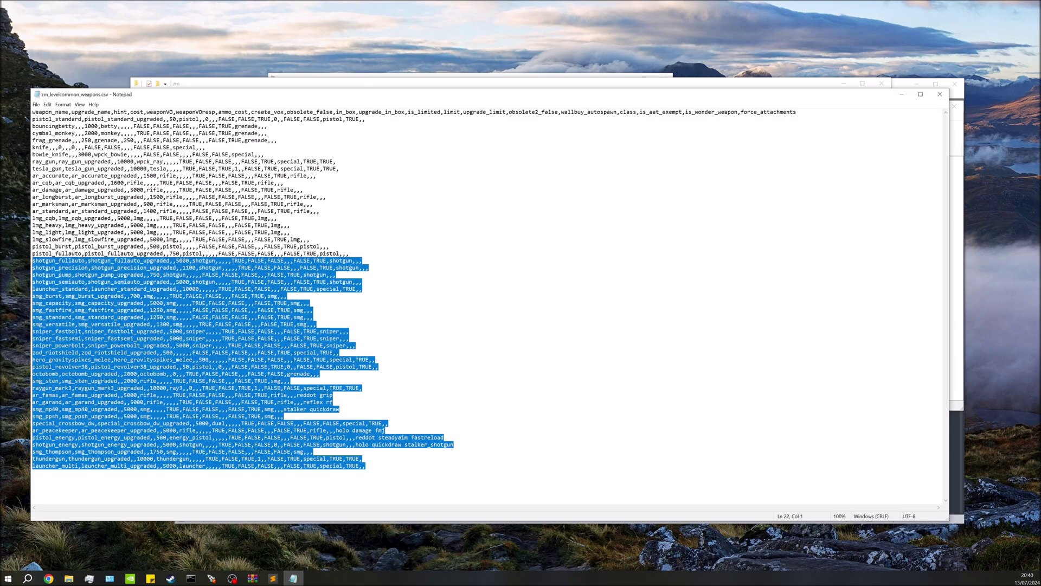
pyautogui.hotkey('shift', 'Home')
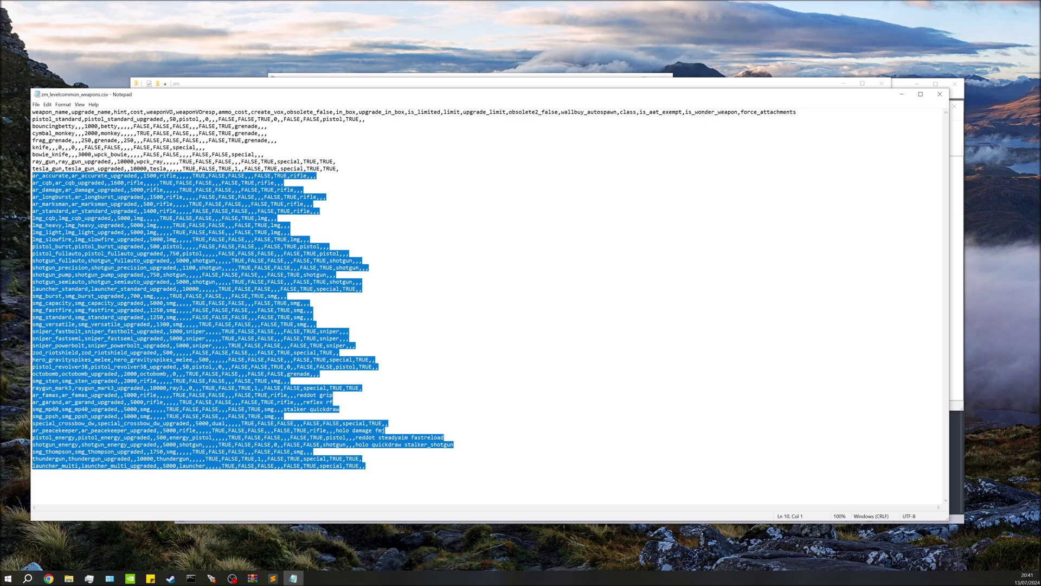
pyautogui.click(333, 402)
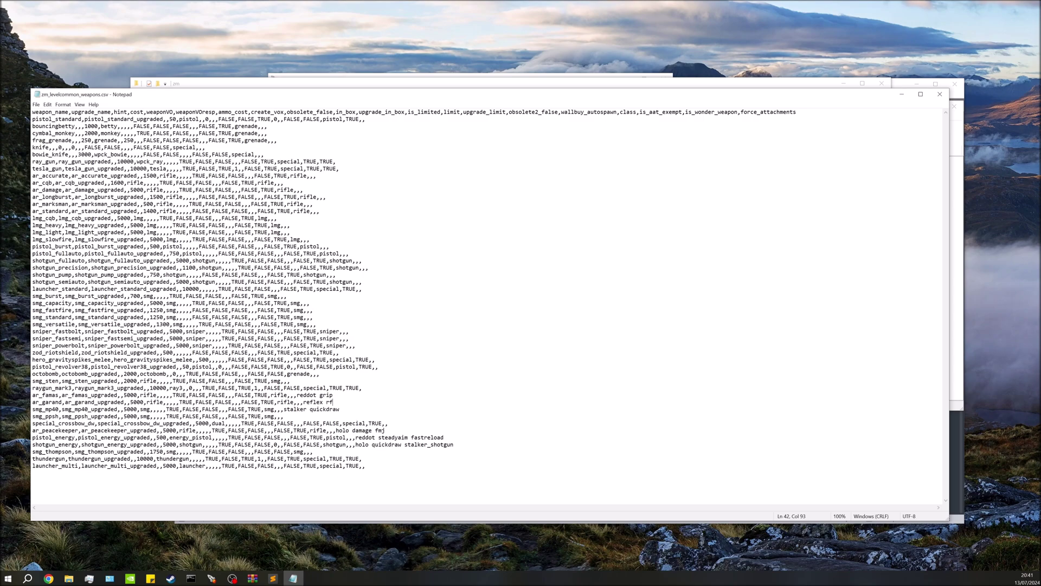
# Replace every line below tesla_gun in zm_levelcommon_weapons.csv with the copied t5 weapon lines and save the file.
pyautogui.moveTo(367, 466); pyautogui.dragTo(32, 176)
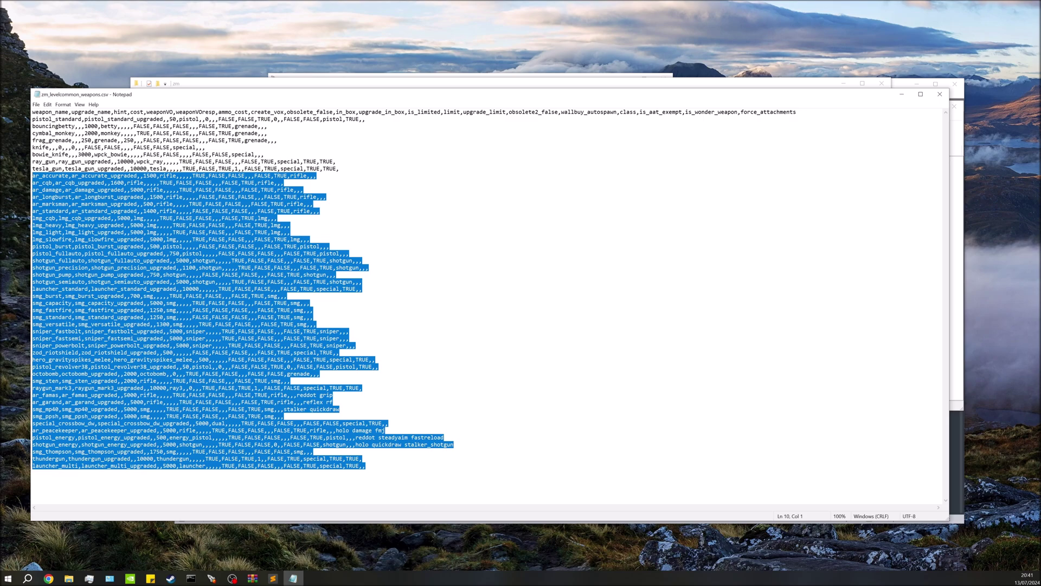
pyautogui.hotkey('ctrl', 'v')
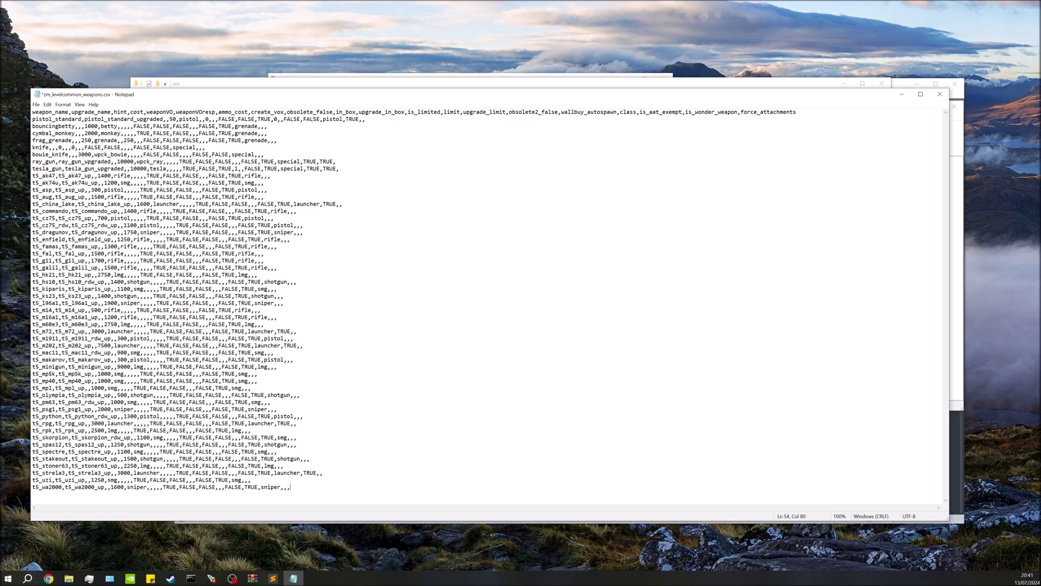
pyautogui.hotkey('ctrl', 's')
# Switch to the Black Ops III Mod Tools Launcher and open the zm_test map in Radiant.
pyautogui.click(211, 579)
pyautogui.rightClick(299, 155)
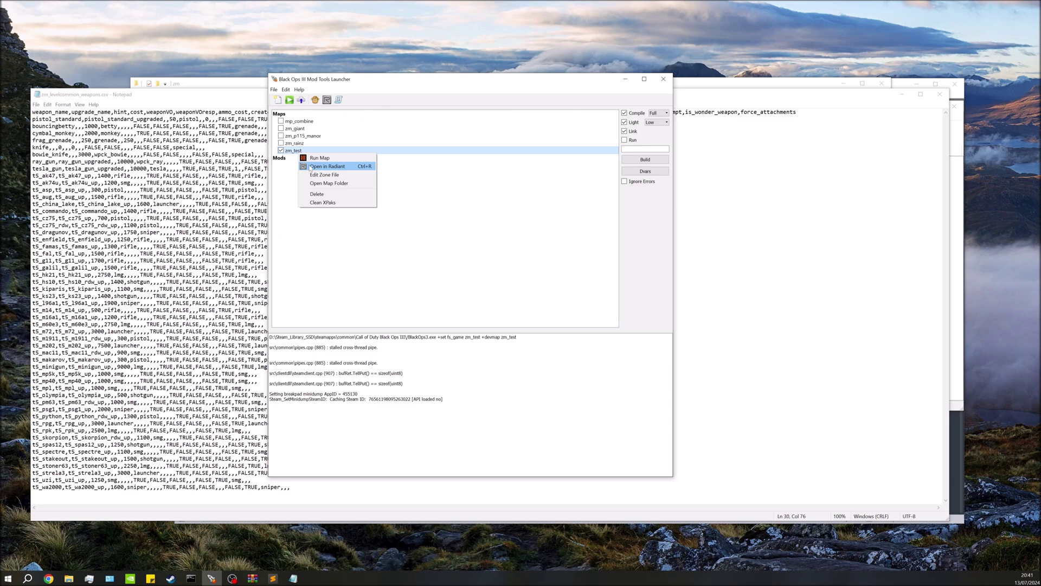
pyautogui.click(311, 163)
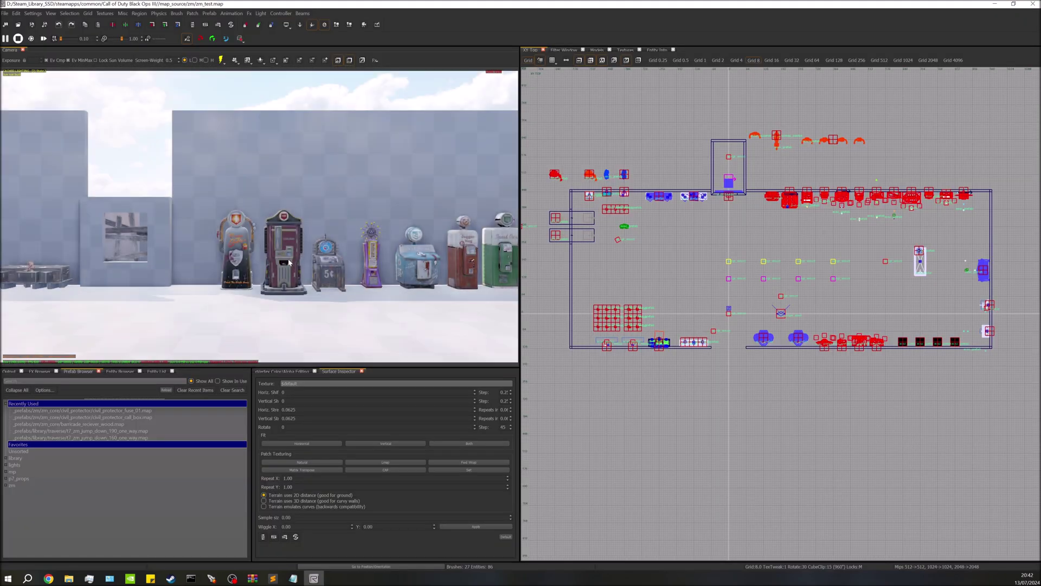
pyautogui.moveTo(308, 266); pyautogui.dragTo(190, 271, button='right')
pyautogui.press('w')
pyautogui.moveTo(168, 160)
pyautogui.mouseDown(button='right')
pyautogui.moveTo(161, 172)
pyautogui.moveTo(168, 160)
pyautogui.mouseUp(button='right')
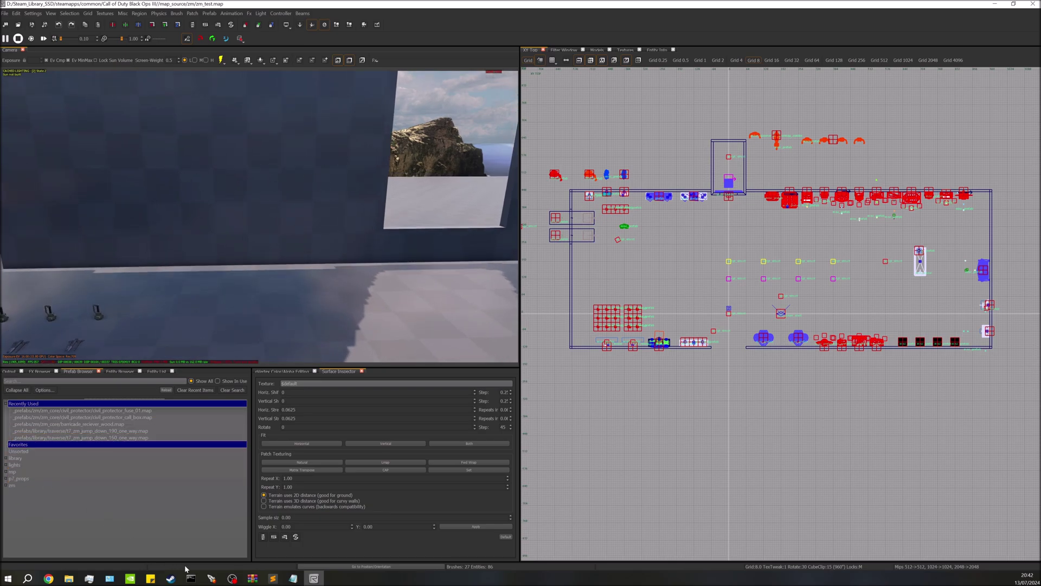
# Check the wallbuy map files in the bo1_weapons folder under map_source in the Skyes_BO1_Weapons.rar archive.
pyautogui.click(253, 579)
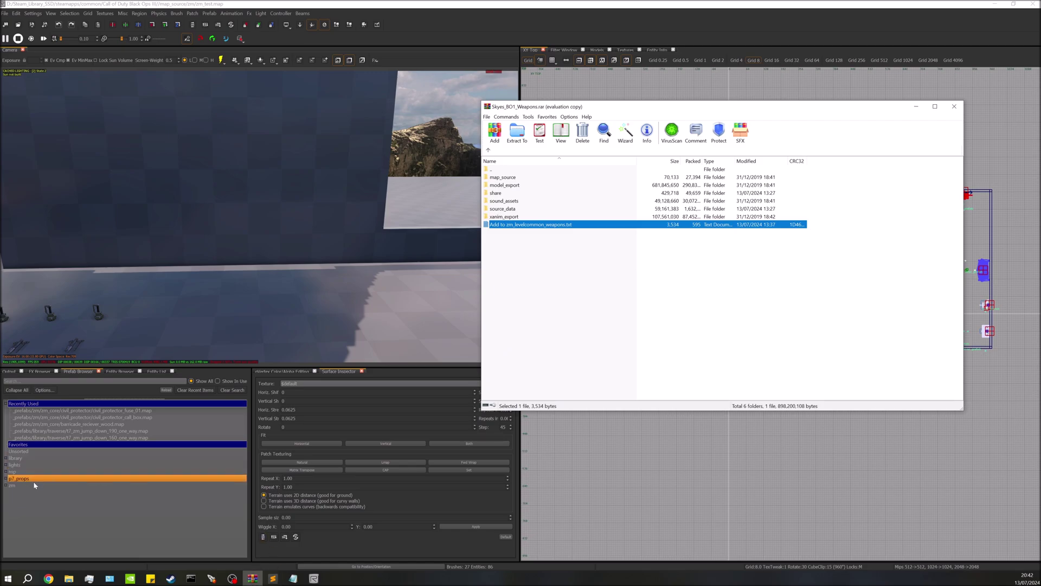
pyautogui.doubleClick(508, 178)
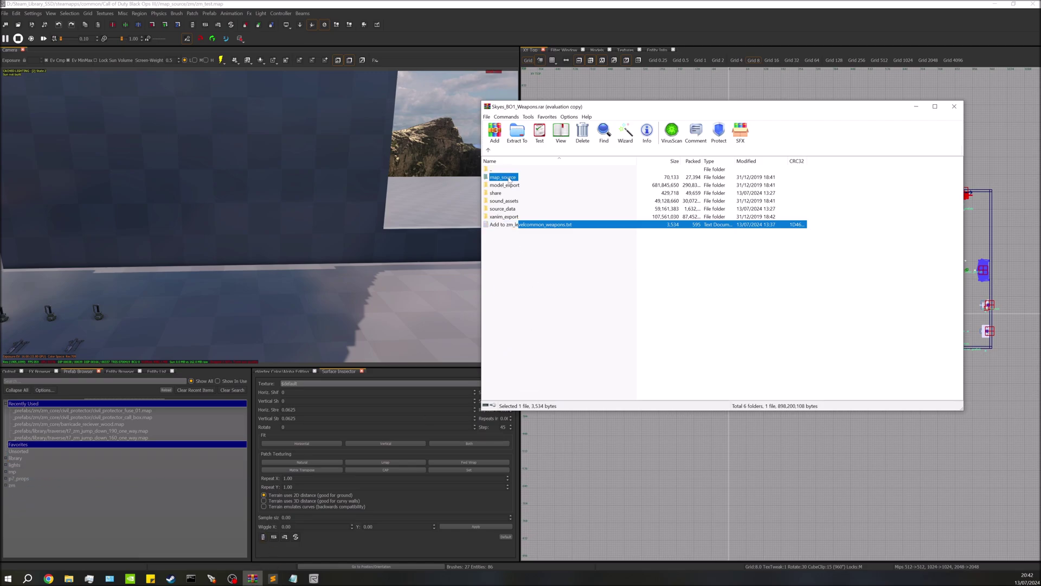
pyautogui.click(509, 178)
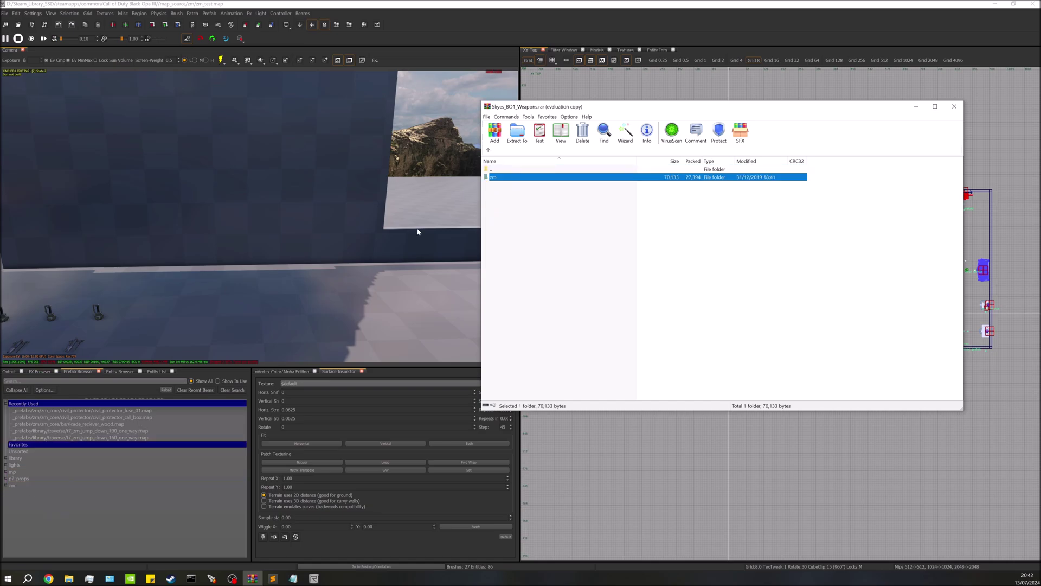
pyautogui.doubleClick(507, 179)
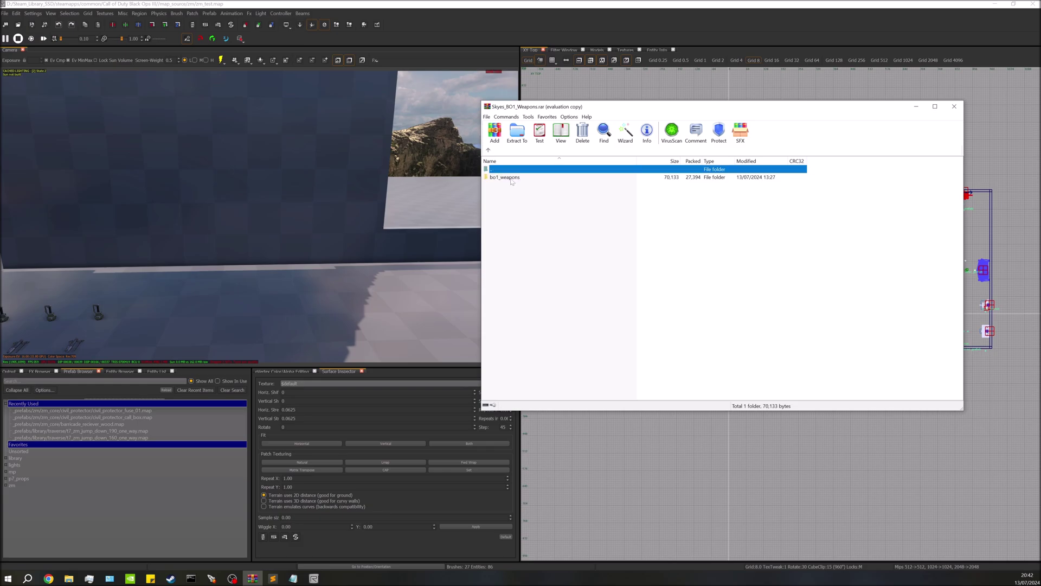
pyautogui.doubleClick(505, 178)
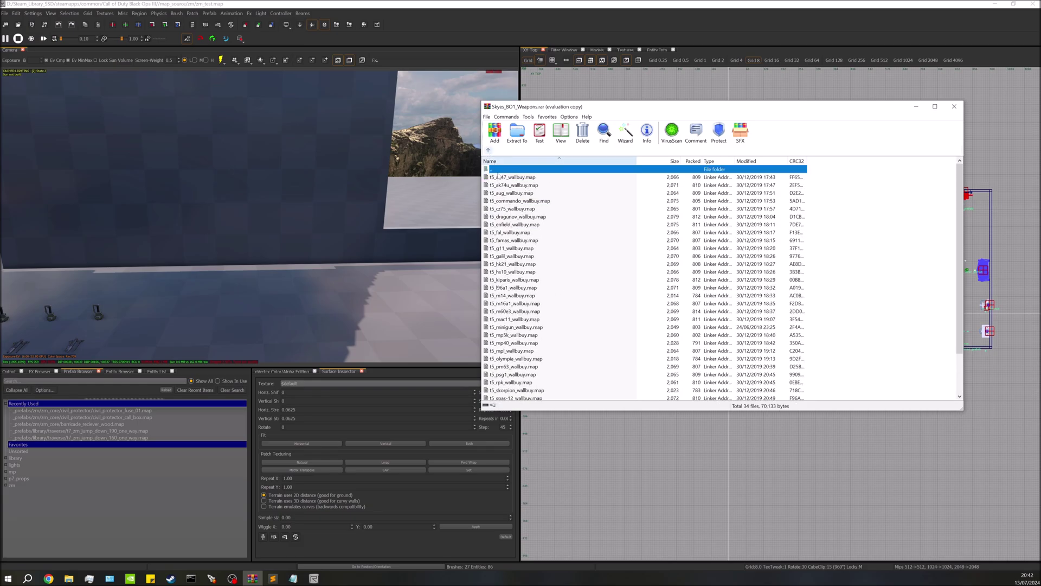
# Place the t5_ak47_wallbuy.map prefab from zm\zm_core\wallbuys\bo1 in front of the blank wall in Radiant.
pyautogui.click(10, 490)
pyautogui.doubleClick(10, 487)
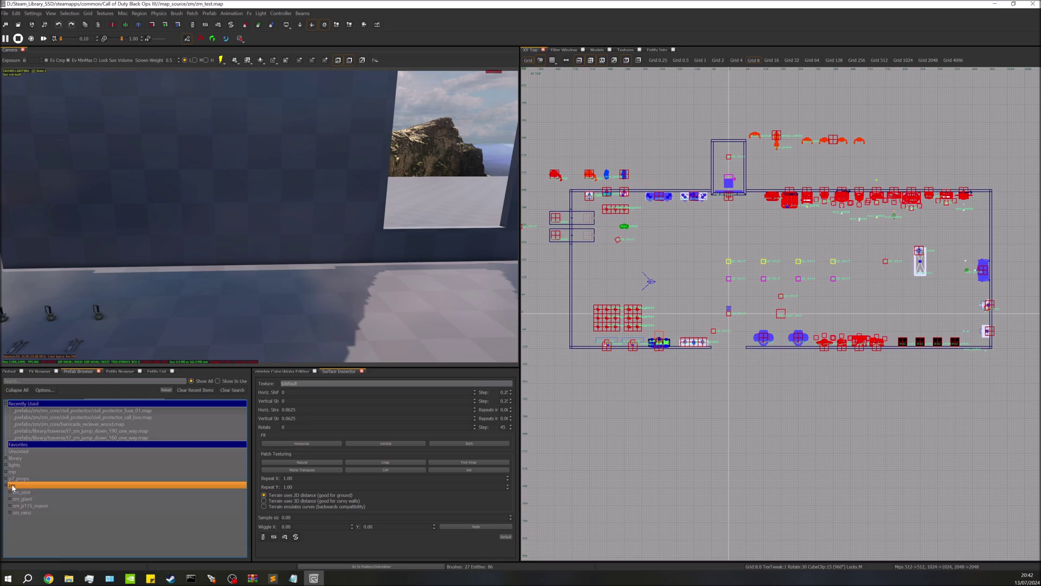
pyautogui.click(16, 492)
pyautogui.doubleClick(15, 492)
pyautogui.scroll(-4, 15, 494)
pyautogui.doubleClick(16, 495)
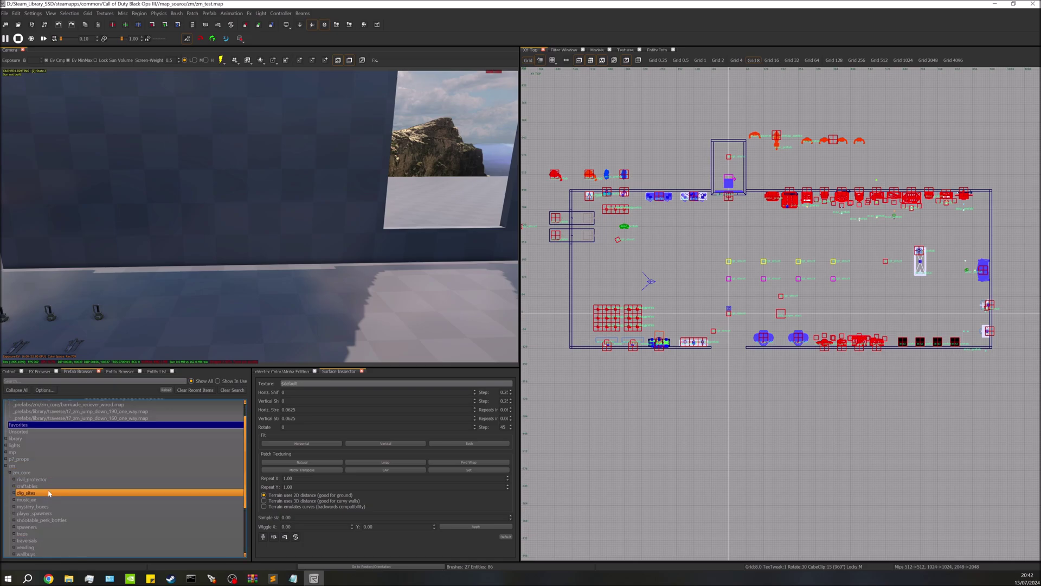
pyautogui.click(17, 501)
pyautogui.click(15, 496)
pyautogui.scroll(-3, 25, 493)
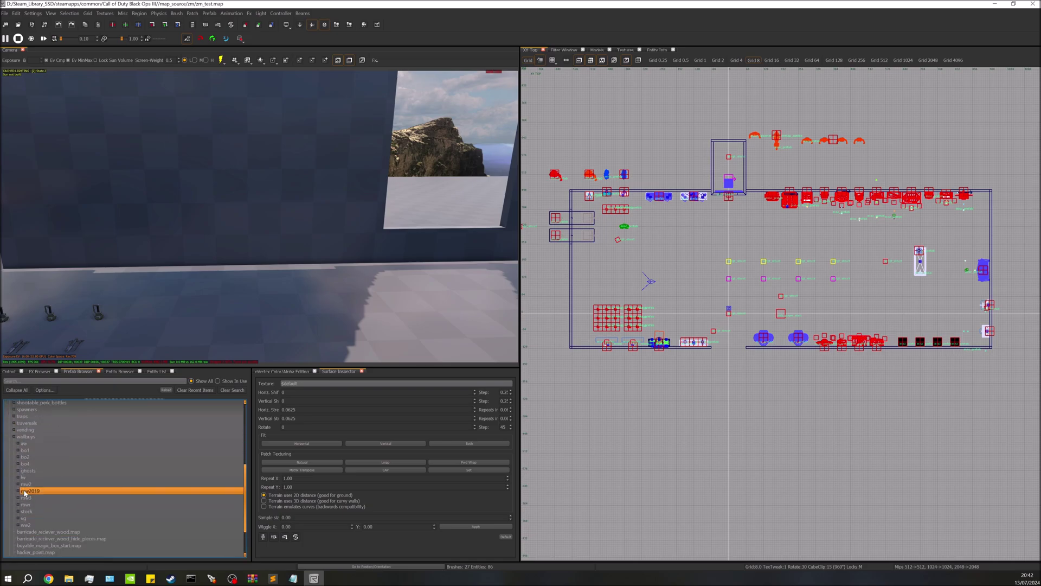
pyautogui.click(18, 450)
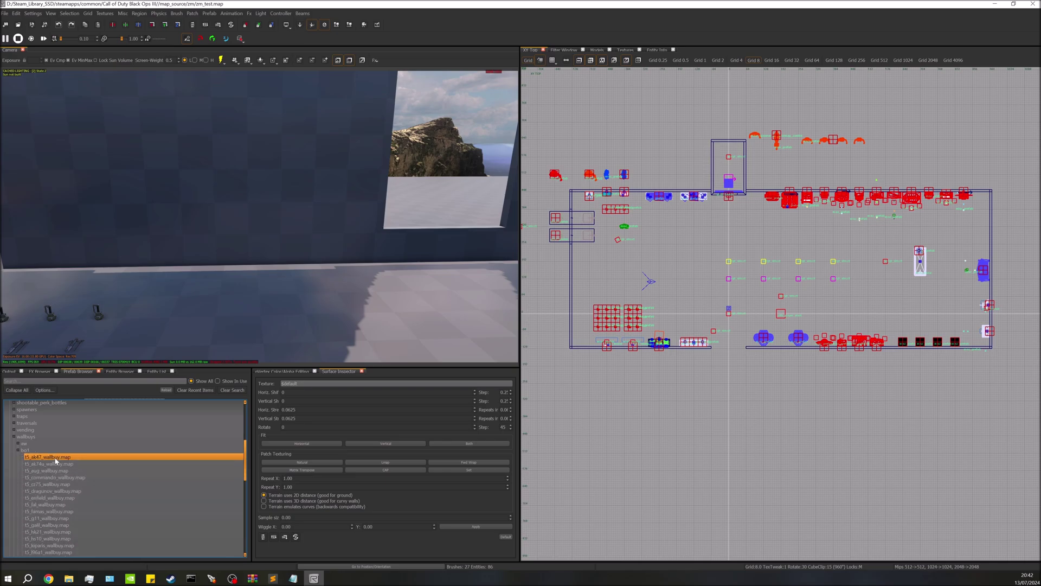
pyautogui.moveTo(55, 459); pyautogui.dragTo(216, 315)
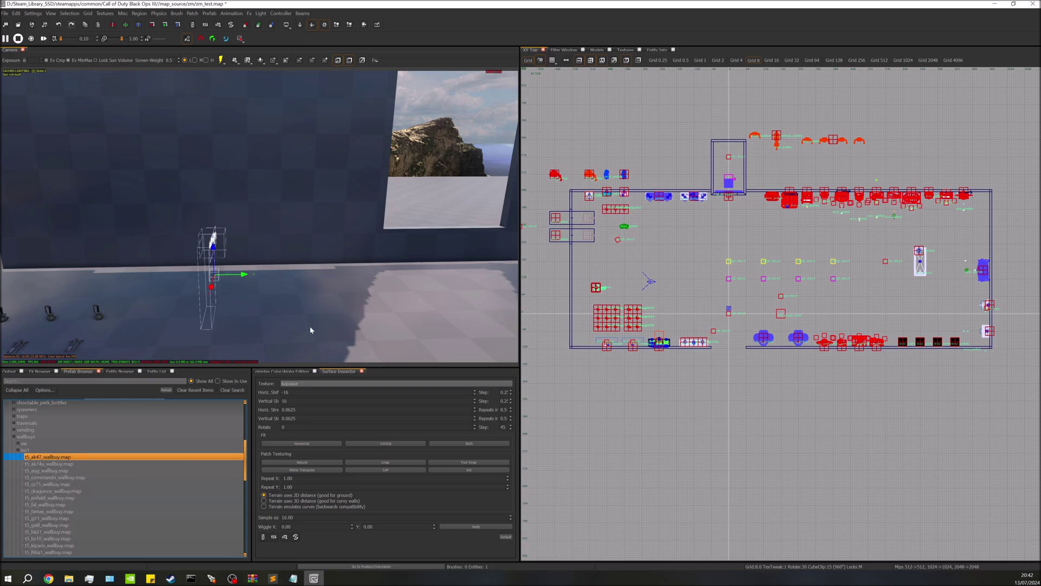
# Rotate the AK47 wallbuy prefab 90° about the vertical axis and move it onto the room's west wall.
pyautogui.moveTo(558, 293); pyautogui.dragTo(631, 302, button='right')
pyautogui.scroll(5, 651, 304)
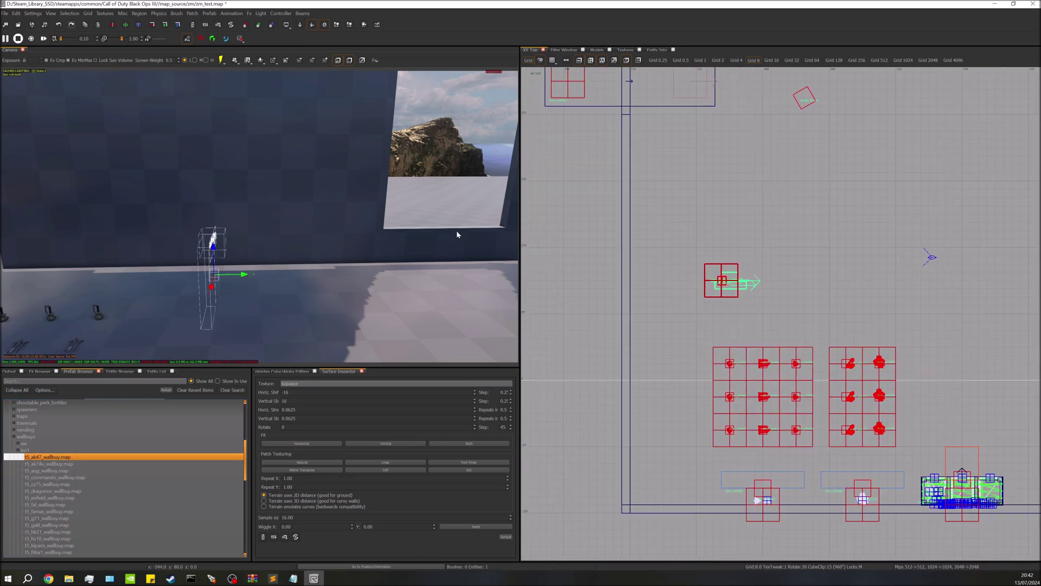
pyautogui.click(177, 25)
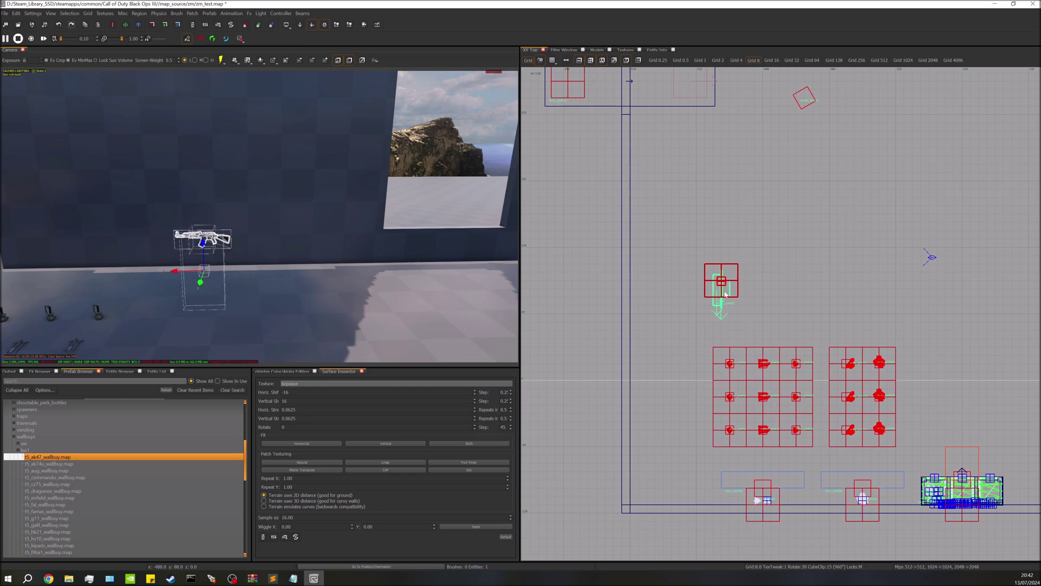
pyautogui.moveTo(727, 299); pyautogui.dragTo(635, 251)
pyautogui.scroll(6, 629, 247)
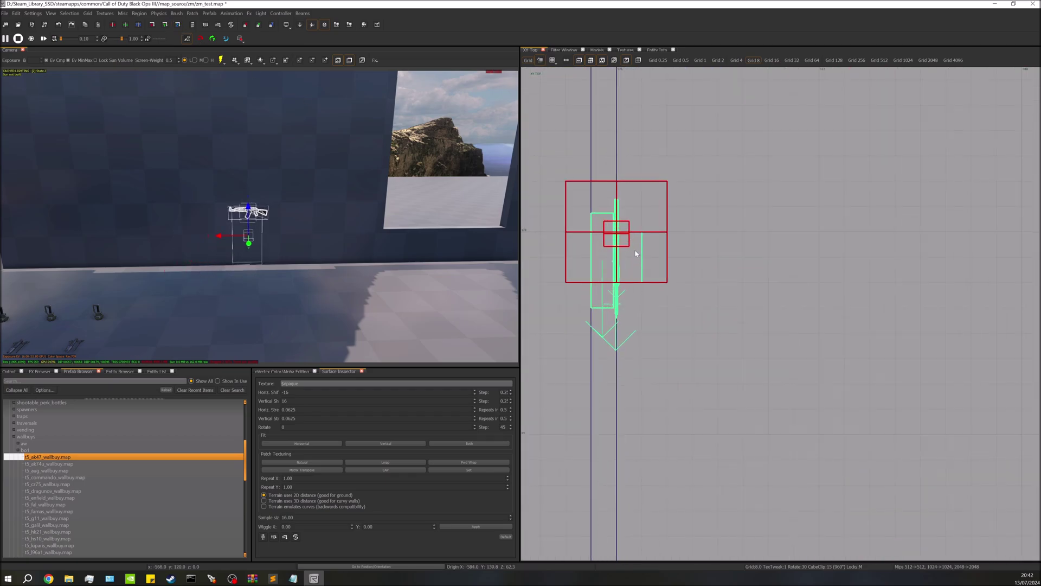
# Nudge the AK47 wallbuy prefab slightly off the wall surface on the 0.25 grid, restore grid 8 and deselect it.
pyautogui.click(658, 60)
pyautogui.scroll(4, 640, 179)
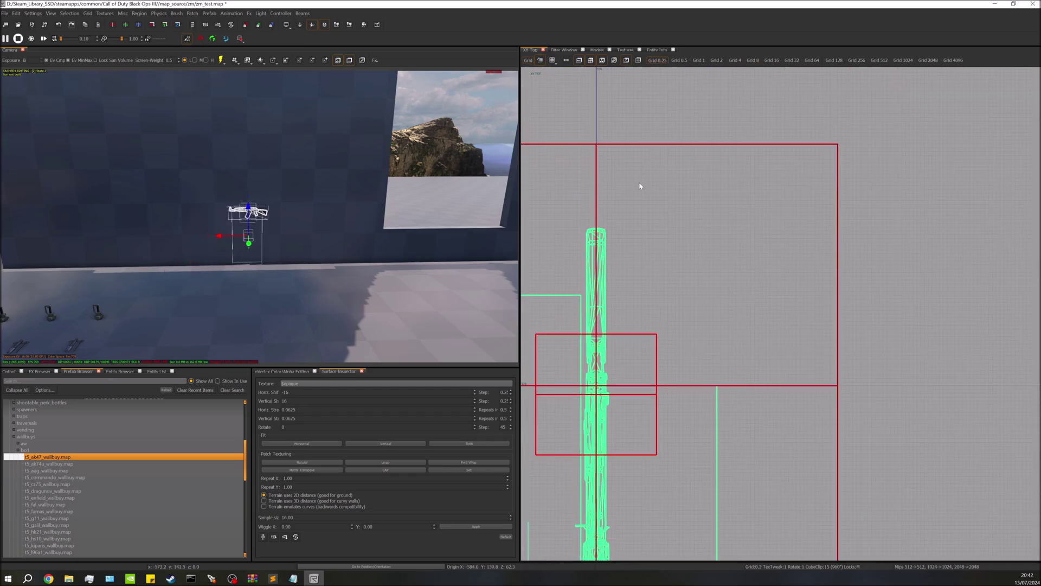
pyautogui.scroll(-8, 645, 190)
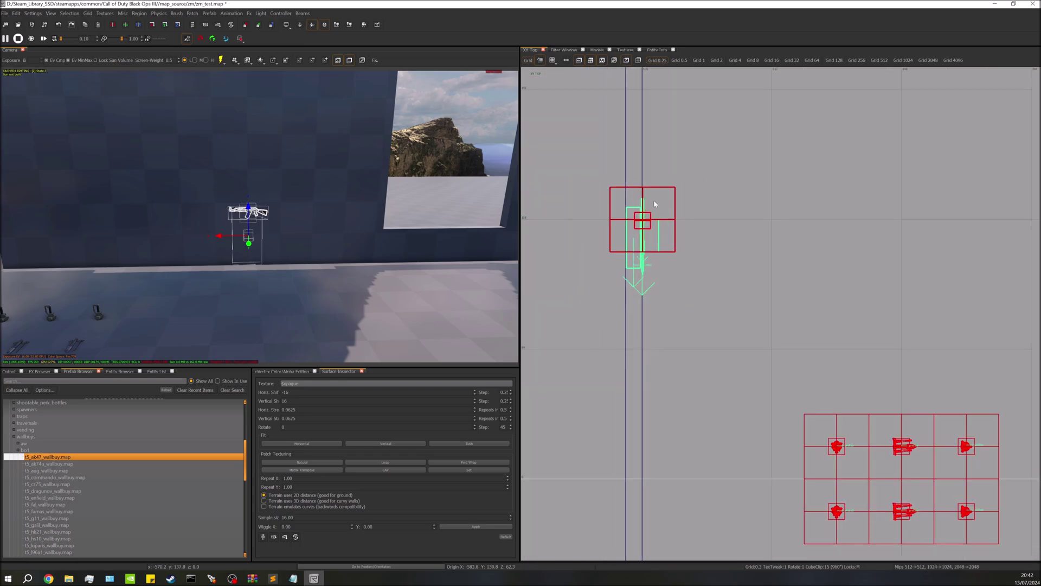
pyautogui.press('4')
pyautogui.moveTo(674, 227); pyautogui.dragTo(676, 242, button='right')
pyautogui.press('Escape')
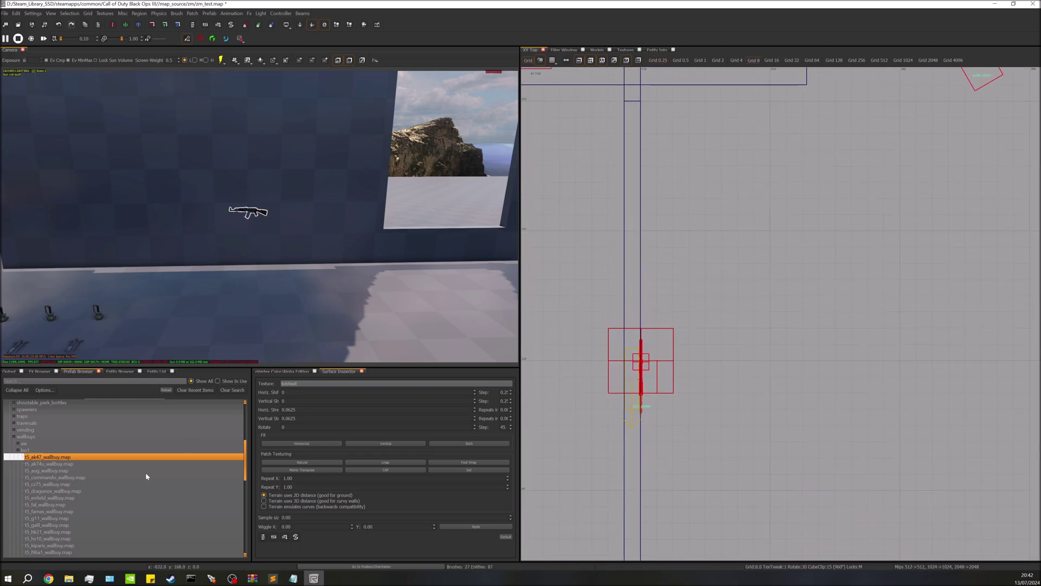
# Place the t5_commando_wallbuy.map prefab, rotate it 90° about the vertical axis and move it onto the same wall beside the AK47.
pyautogui.click(66, 477)
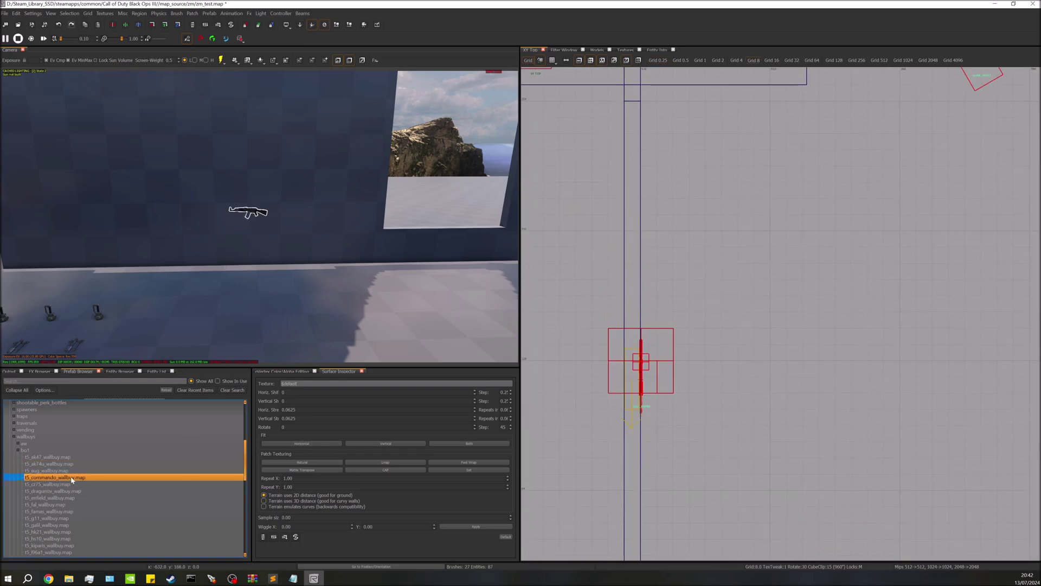
pyautogui.moveTo(330, 292); pyautogui.dragTo(330, 293)
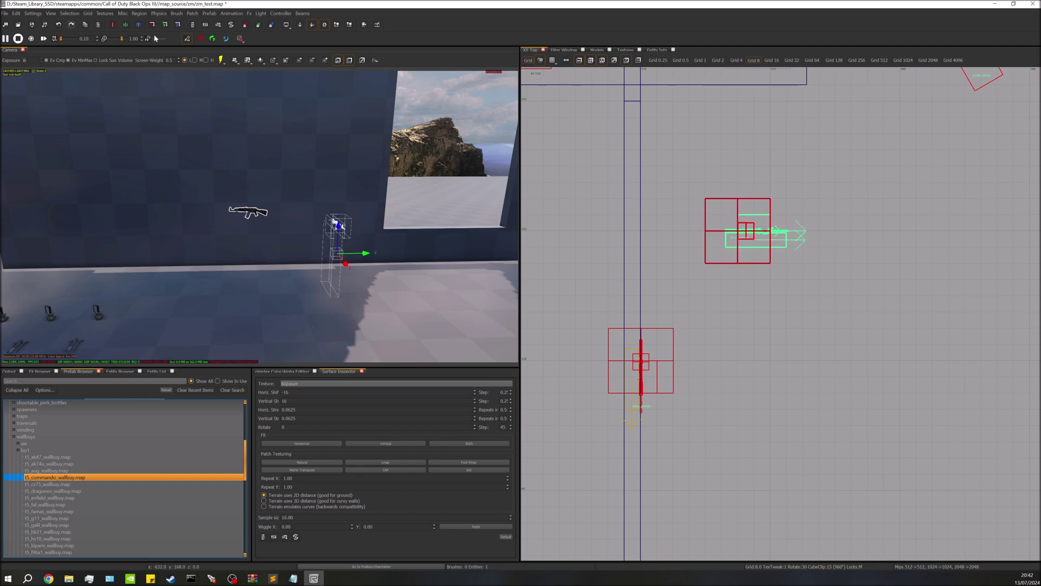
pyautogui.click(177, 25)
pyautogui.moveTo(769, 183); pyautogui.dragTo(656, 198)
pyautogui.scroll(3, 656, 198)
pyautogui.scroll(3, 645, 202)
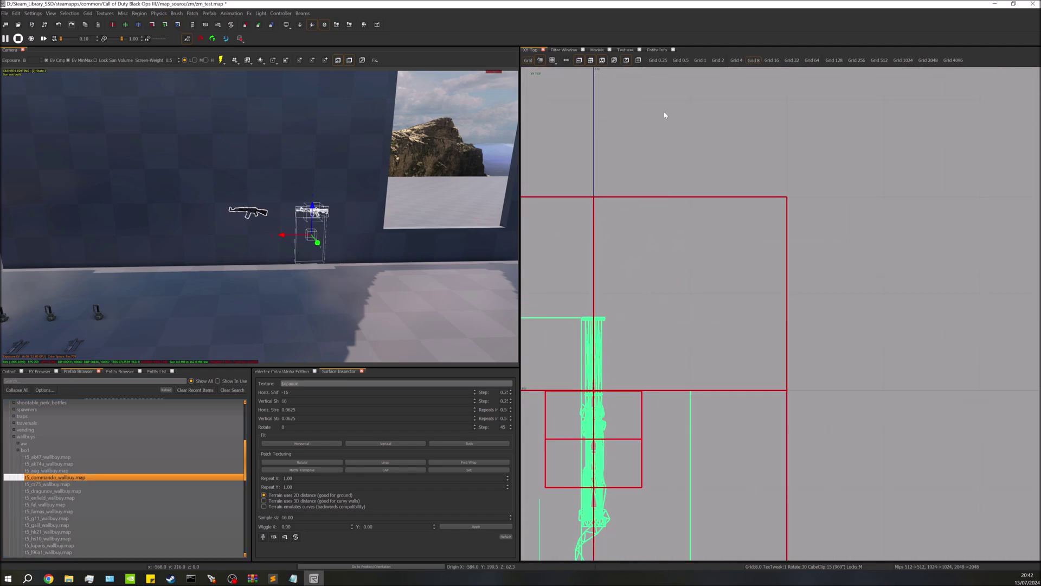
# Nudge the Commando wallbuy prefab slightly off the wall surface on the 0.25 grid and deselect it.
pyautogui.click(658, 60)
pyautogui.scroll(3, 581, 223)
pyautogui.moveTo(581, 223); pyautogui.dragTo(615, 223)
pyautogui.scroll(-6, 616, 223)
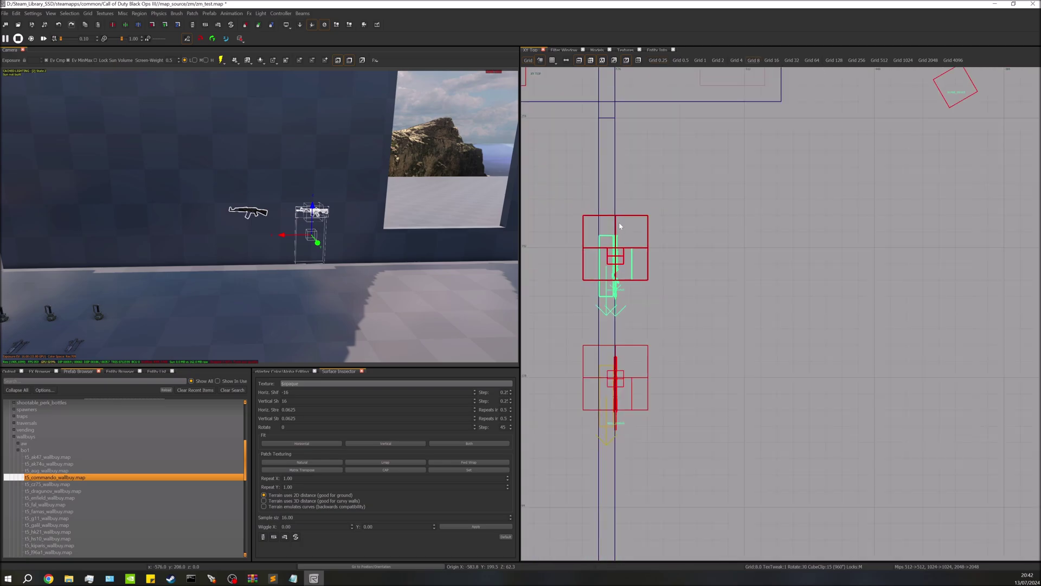
pyautogui.press('Escape')
pyautogui.moveTo(324, 268); pyautogui.dragTo(324, 268, button='right')
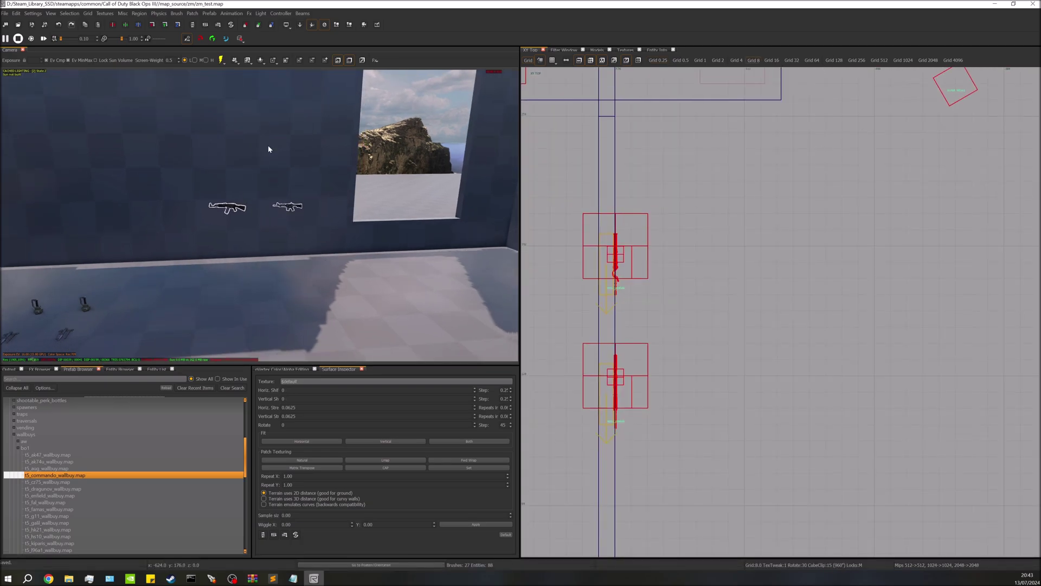
# Close Radiant and return to the Black Ops III Mod Tools Launcher to run the zm_test map.
pyautogui.click(1033, 4)
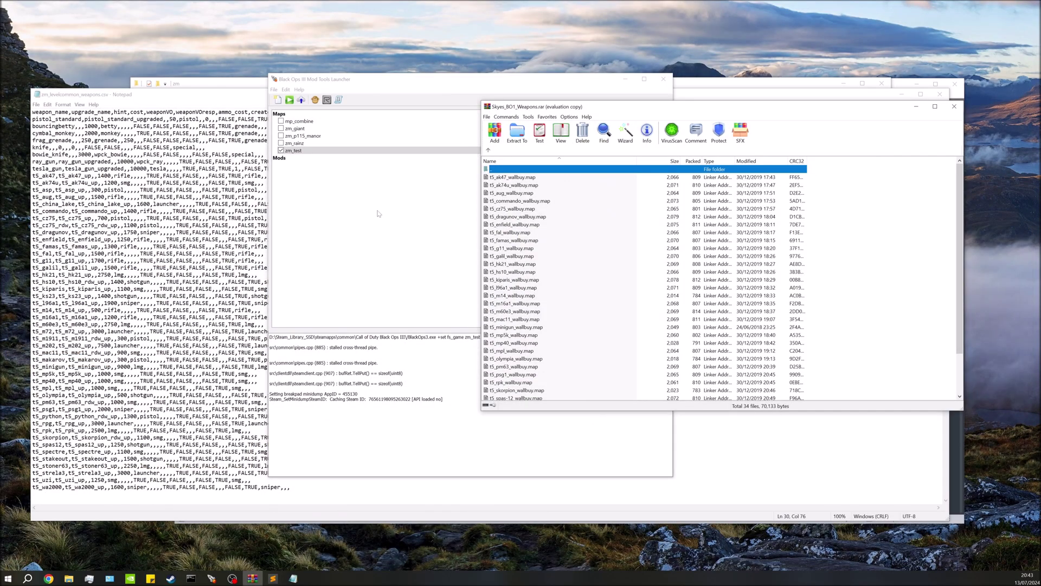
pyautogui.click(325, 181)
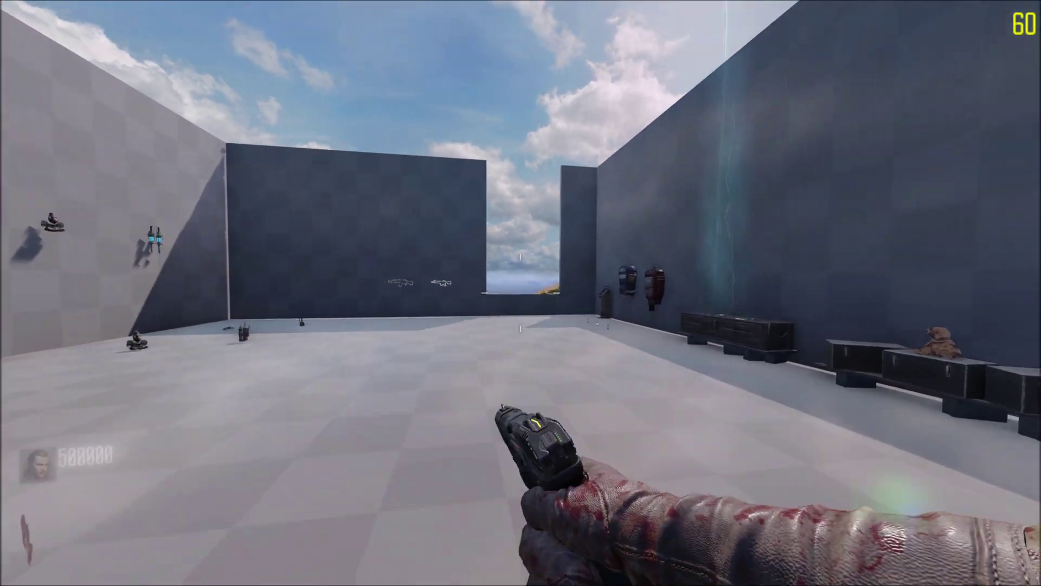
# Walk to the far wall in the running zm_test map and buy the AK47 and the Commando from their wallbuys.
pyautogui.press('w')
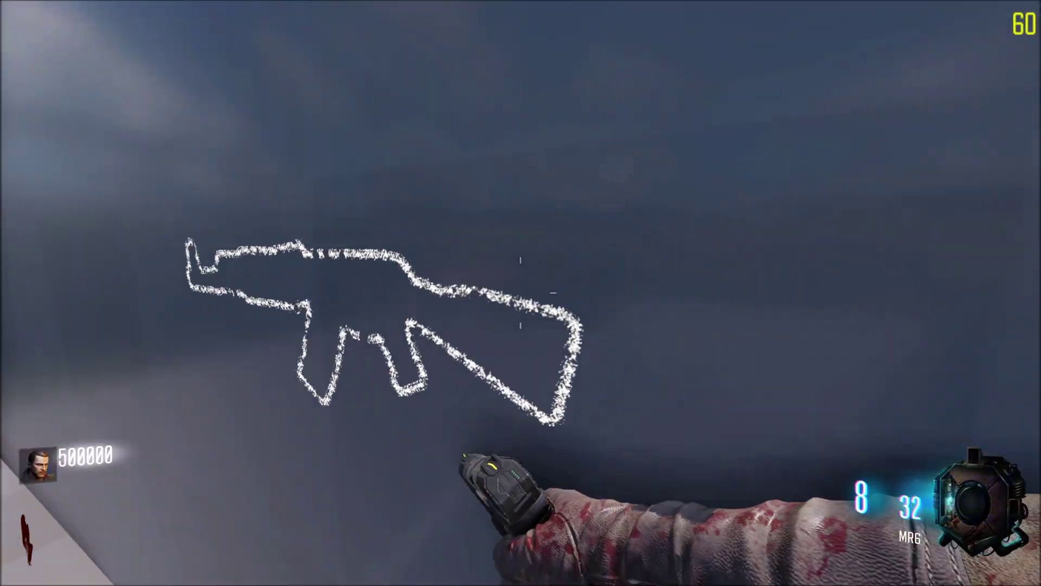
pyautogui.press('f')
pyautogui.press('s')
pyautogui.press('1')
pyautogui.press('w')
pyautogui.press('f')
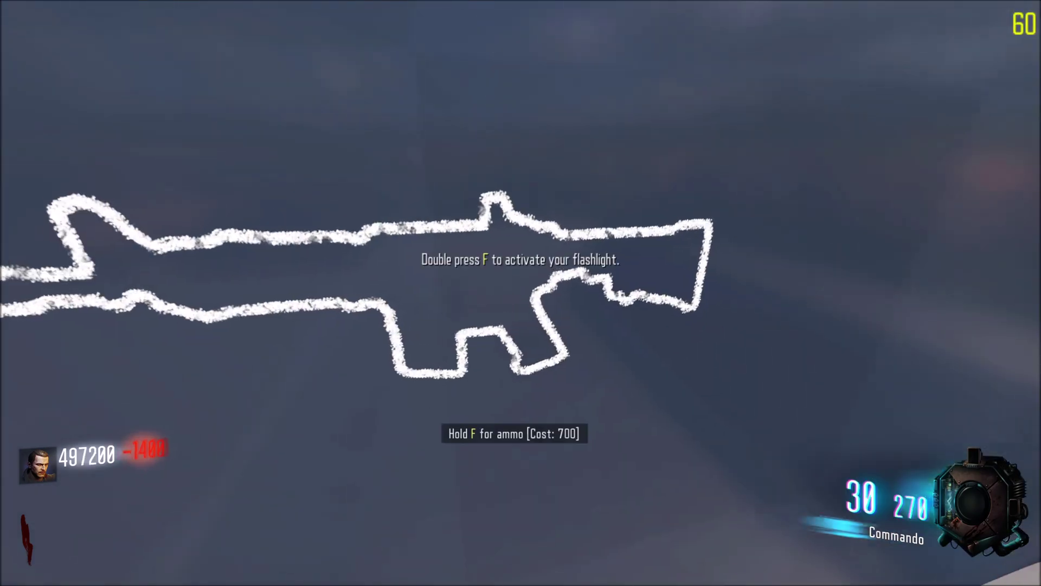
# Move back into the open room and test-fire the Commando at a zombie.
pyautogui.press('d')
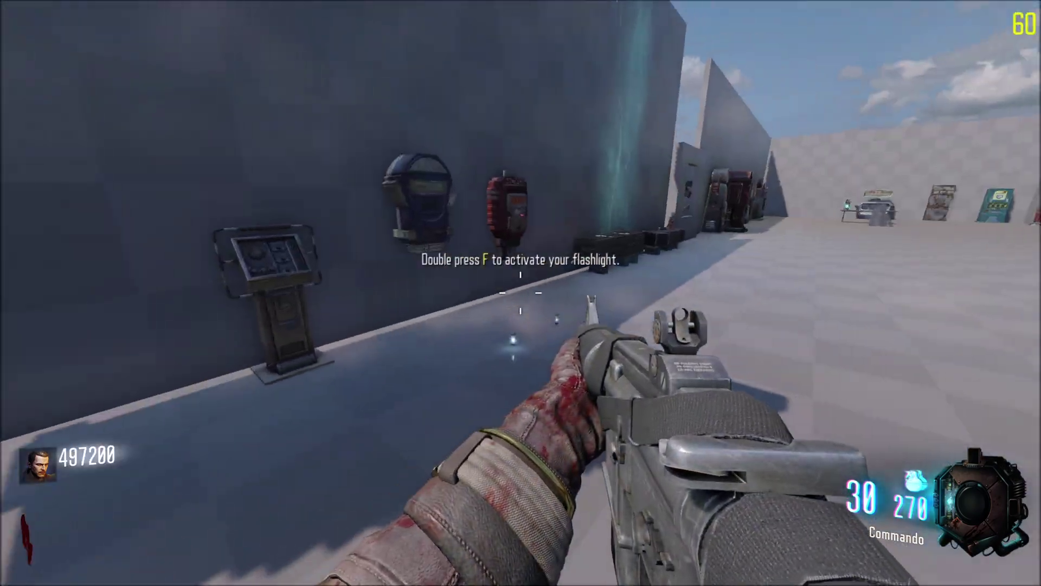
pyautogui.press('w')
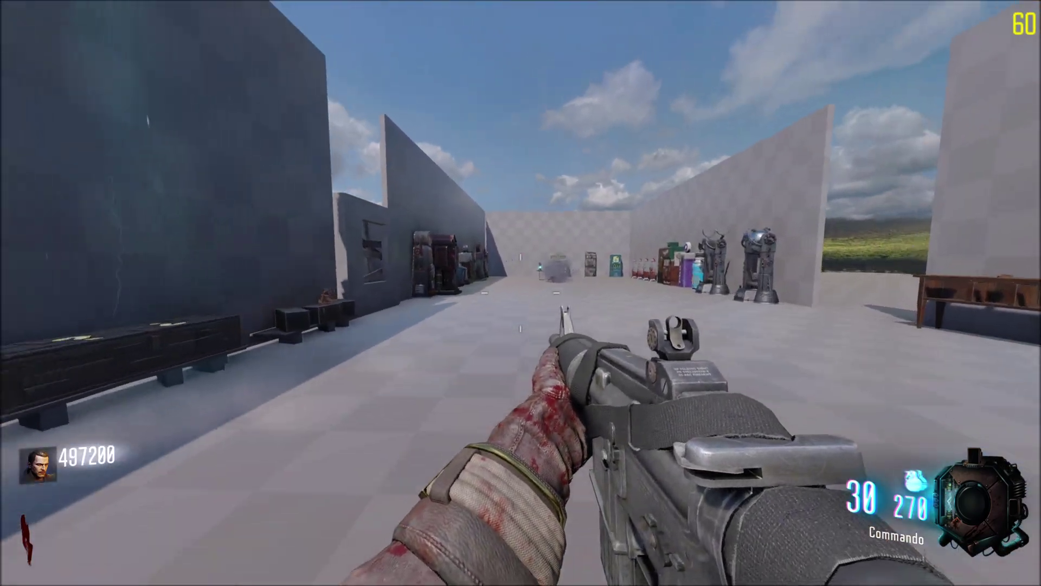
pyautogui.rightClick(521, 292)
pyautogui.click(521, 293)
pyautogui.click(520, 293)
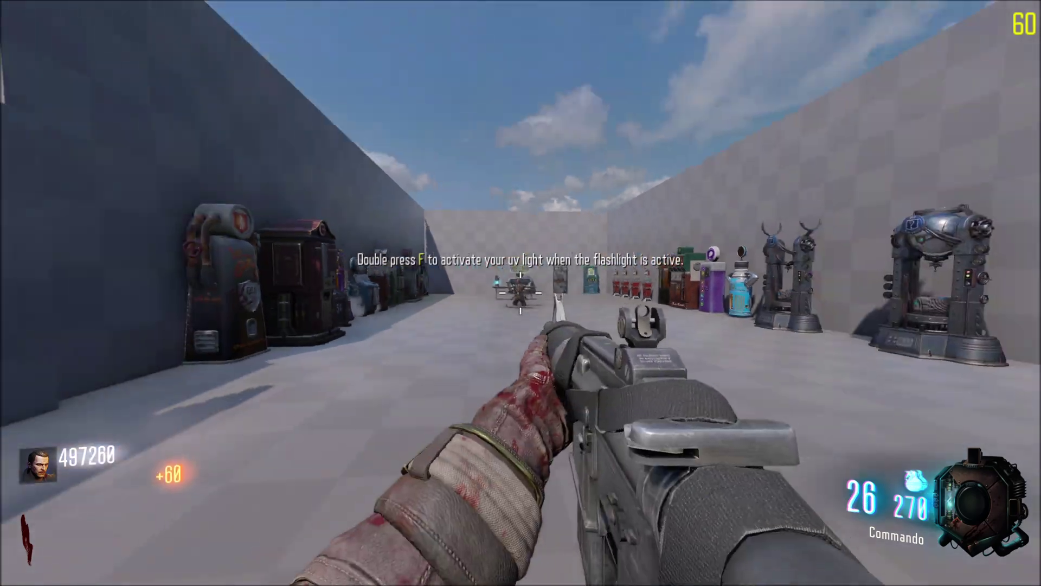
# Buy a spin of the mystery box and swap the AK47 for the Olympia.
pyautogui.press('w')
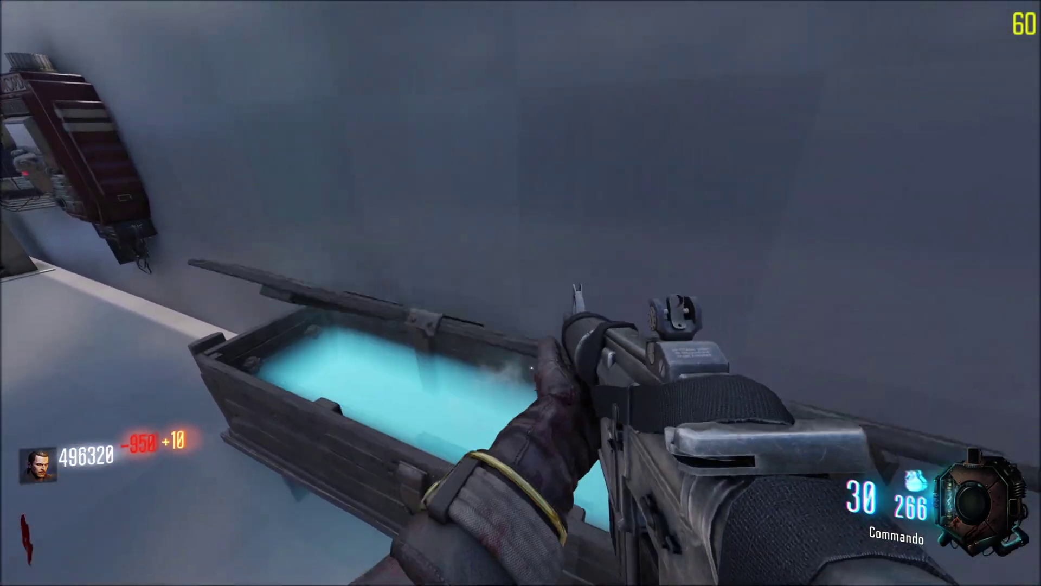
pyautogui.press('a')
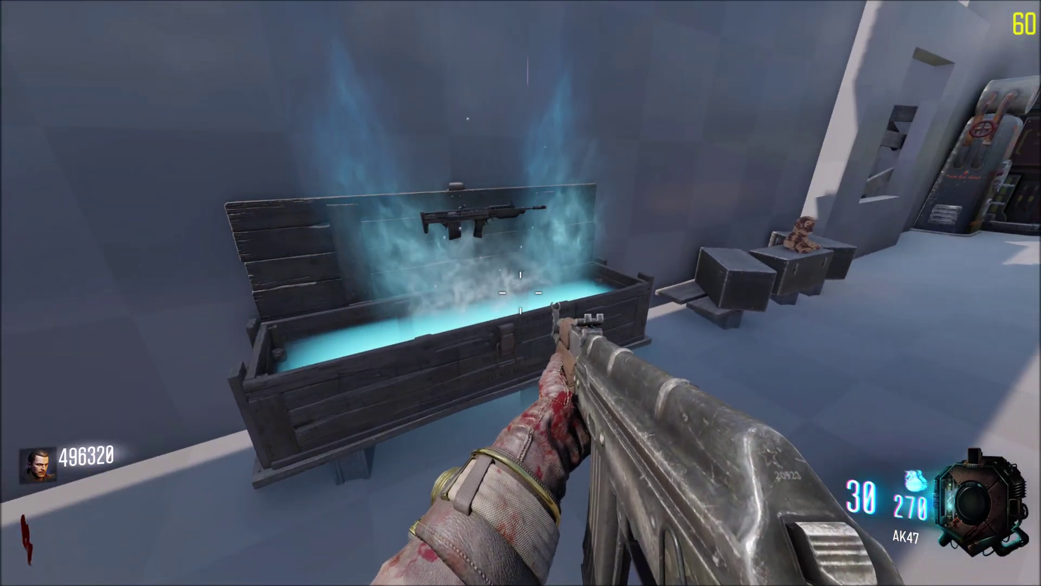
pyautogui.press('w')
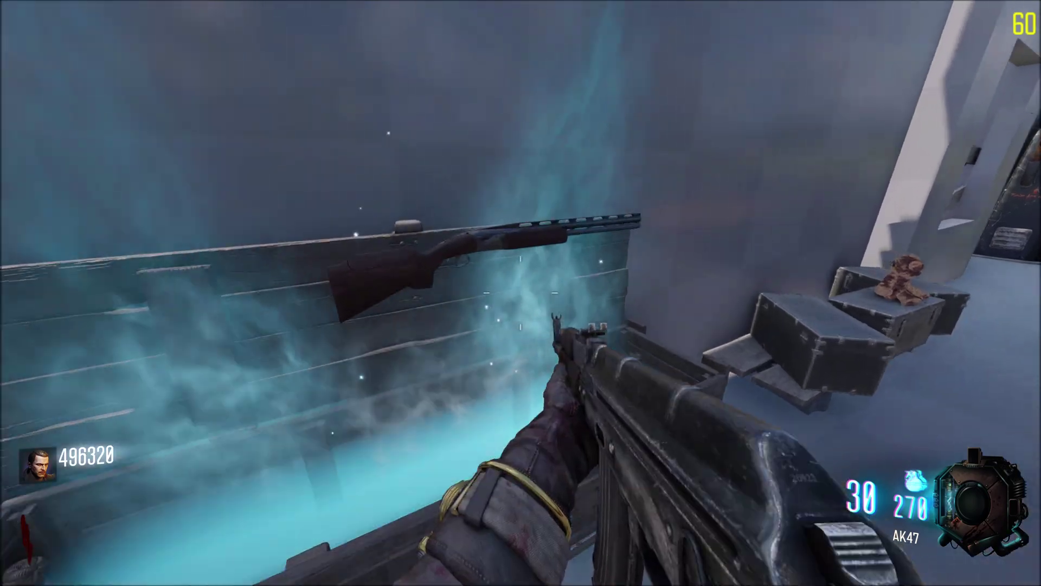
pyautogui.press('f')
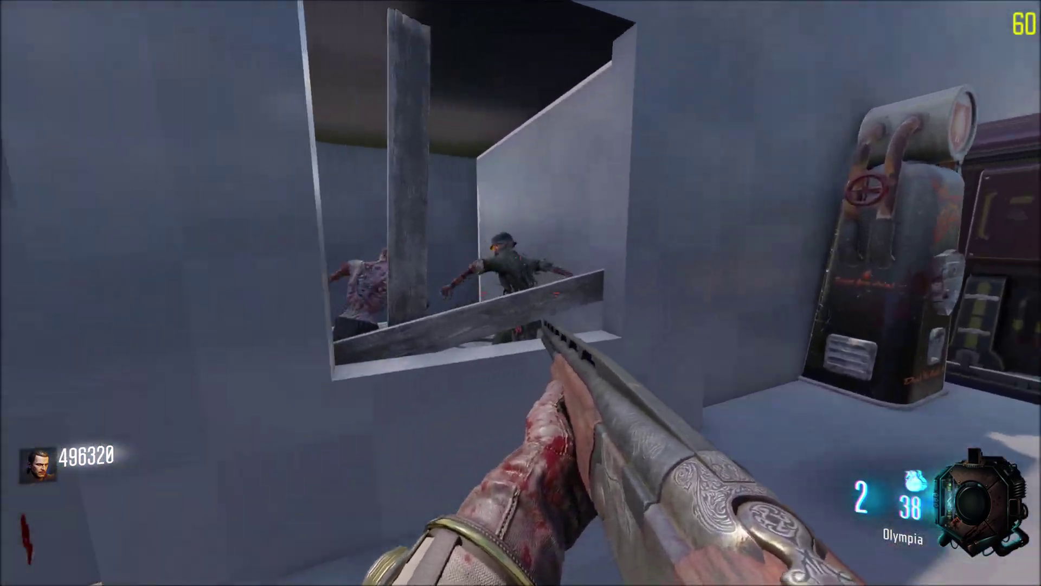
# Test-fire the Olympia at a zombie and reload it.
pyautogui.click(521, 293)
pyautogui.press('r')
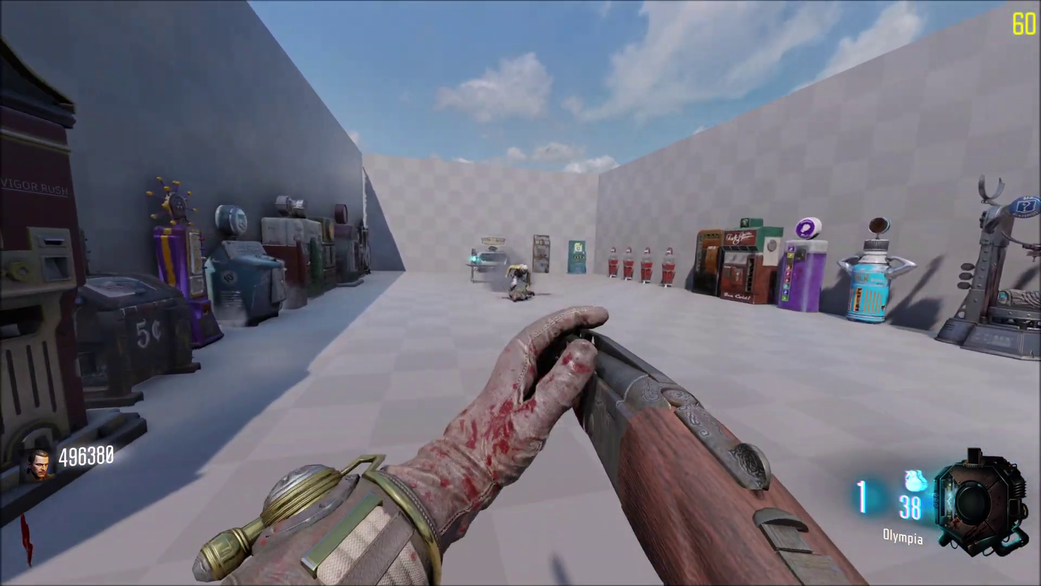
pyautogui.press('w')
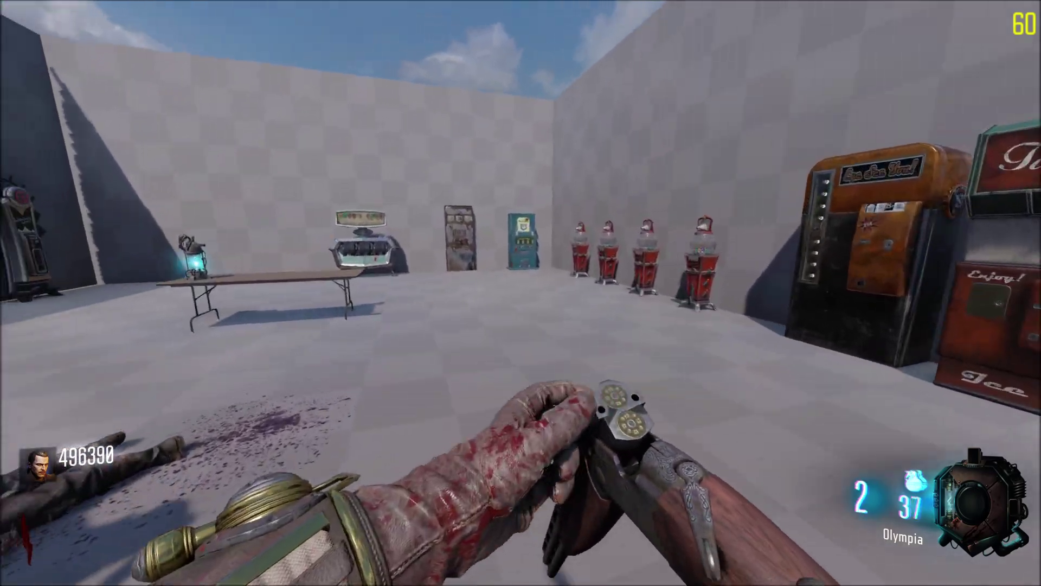
# Switch to the Commando, turn on the power and upgrade the weapon to the Predator in the Pack-a-Punch machine.
pyautogui.press('1')
pyautogui.press('w')
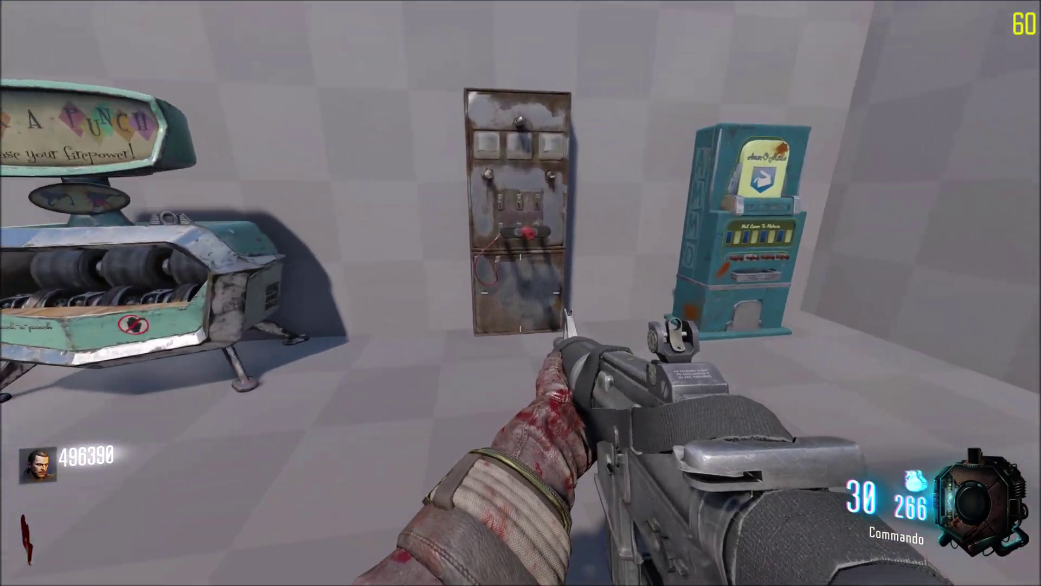
pyautogui.press('f')
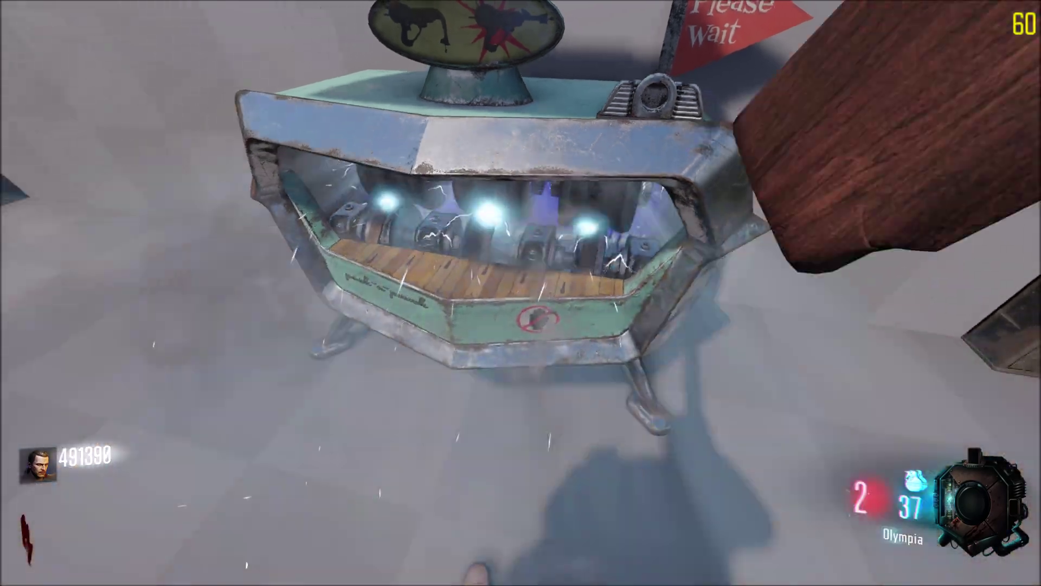
pyautogui.press('f')
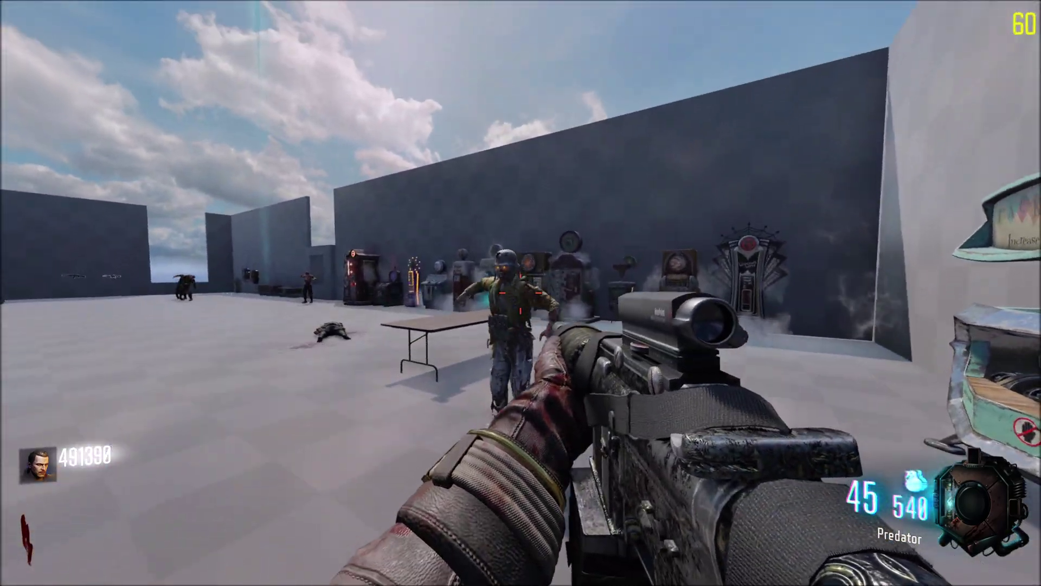
# Aim the Predator through its scope, test-fire it at the approaching zombies and reload it.
pyautogui.rightClick(520, 292)
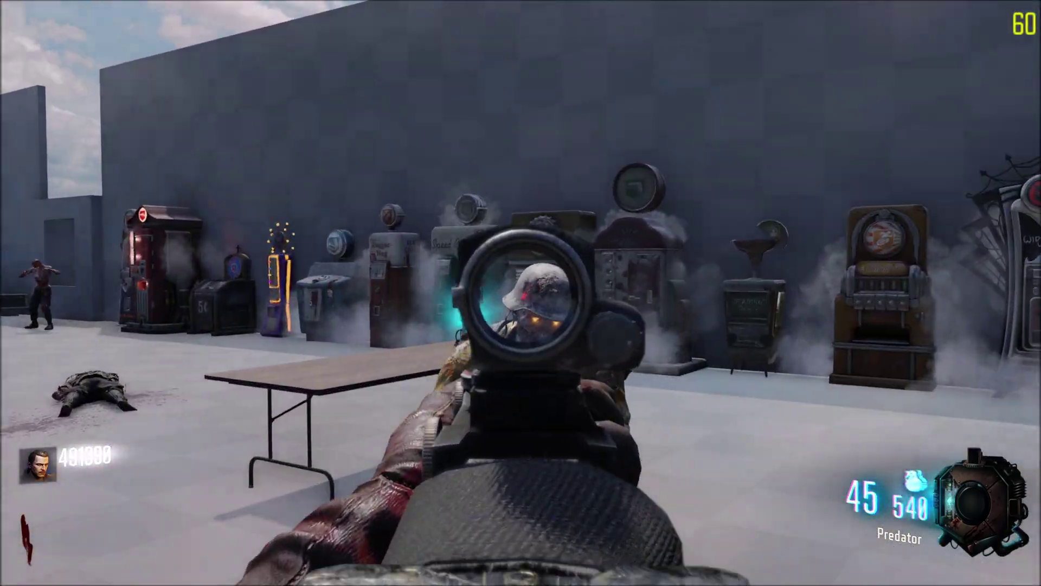
pyautogui.click(521, 293)
pyautogui.click(521, 292)
pyautogui.click(520, 293)
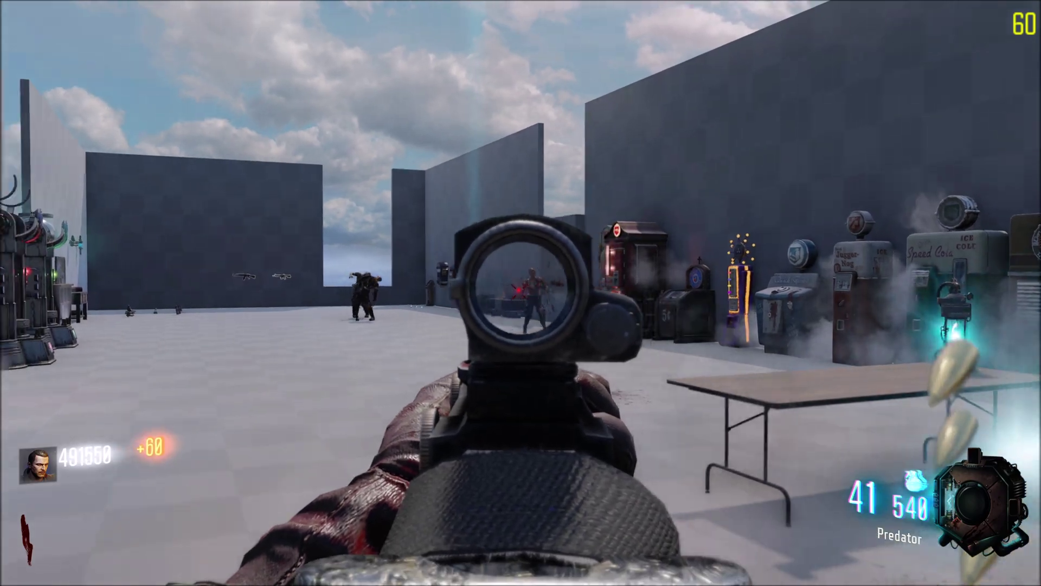
pyautogui.click(521, 293)
pyautogui.click(521, 293)
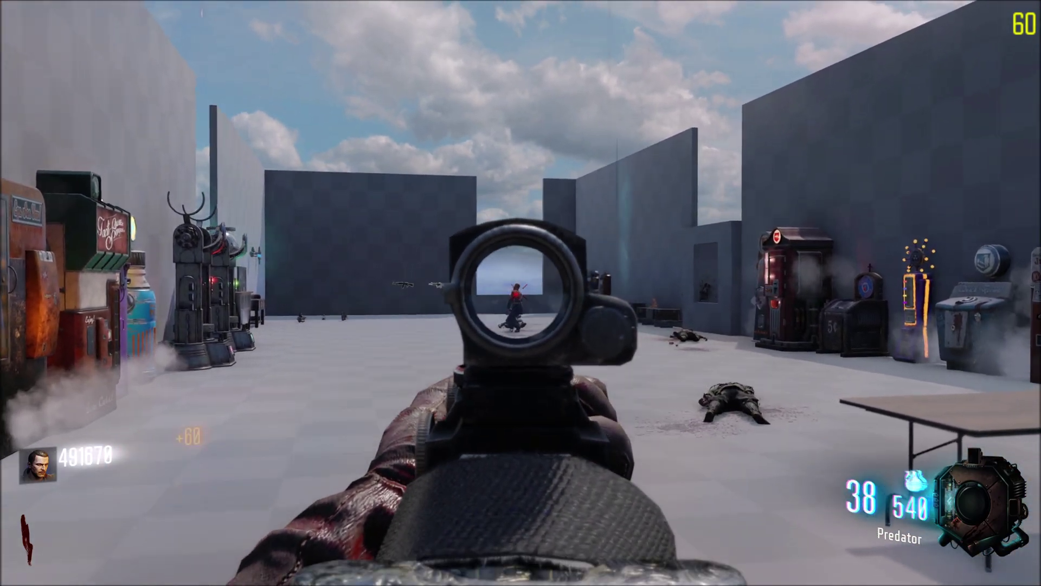
pyautogui.press('r')
pyautogui.press('w')
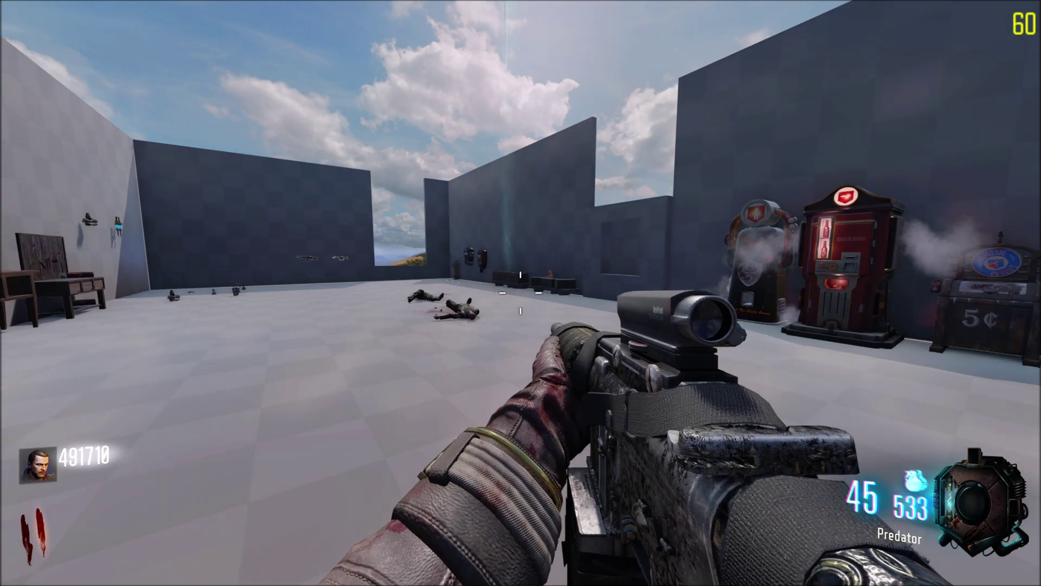
pyautogui.press('w')
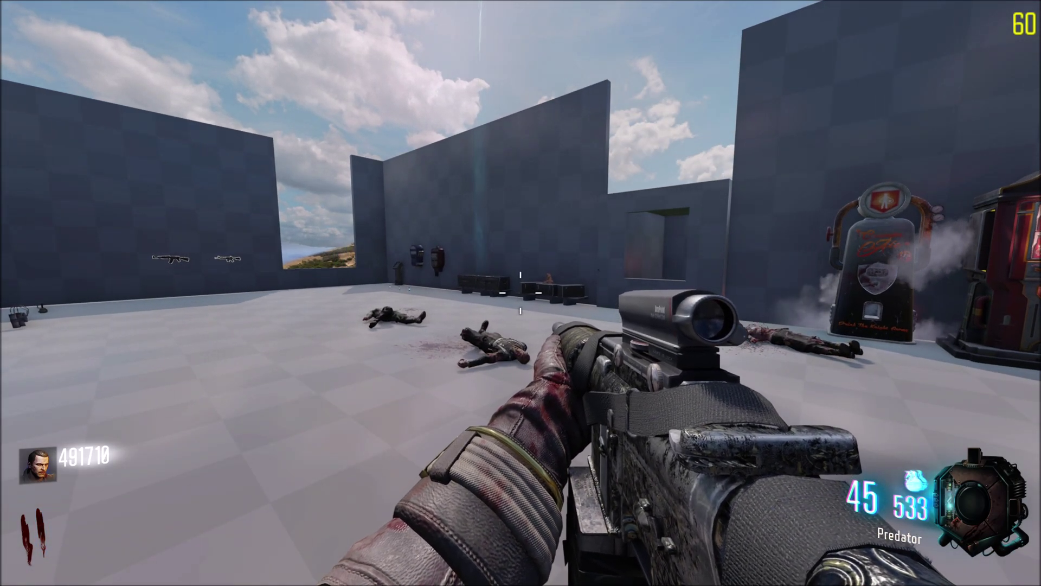
pyautogui.press('s')
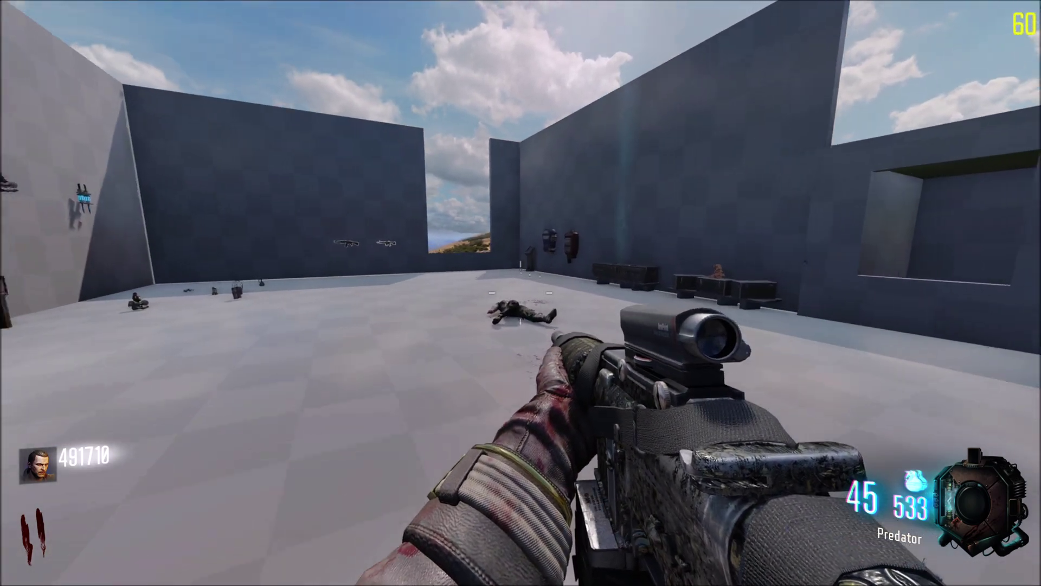
pyautogui.press('w')
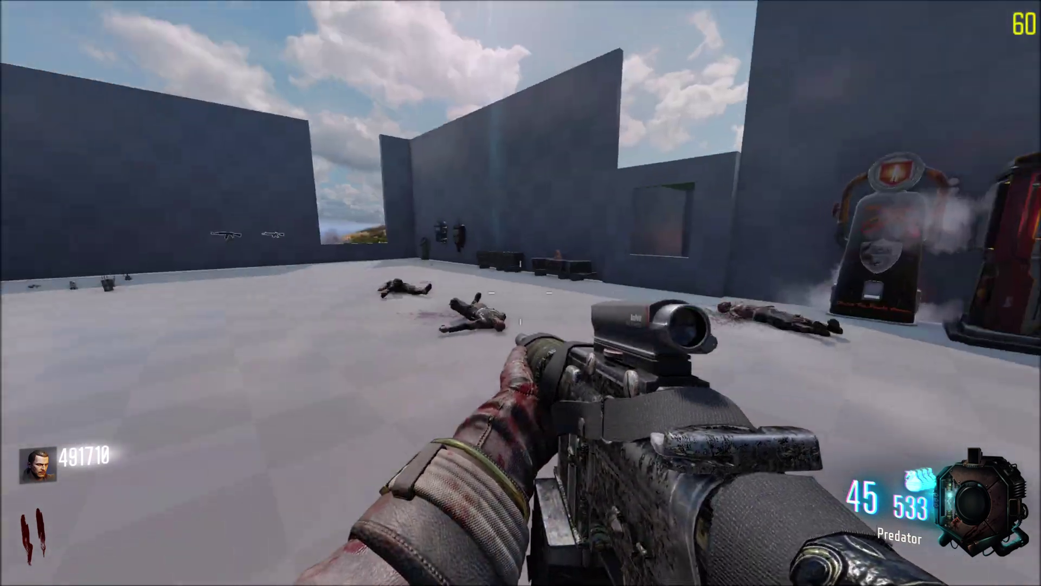